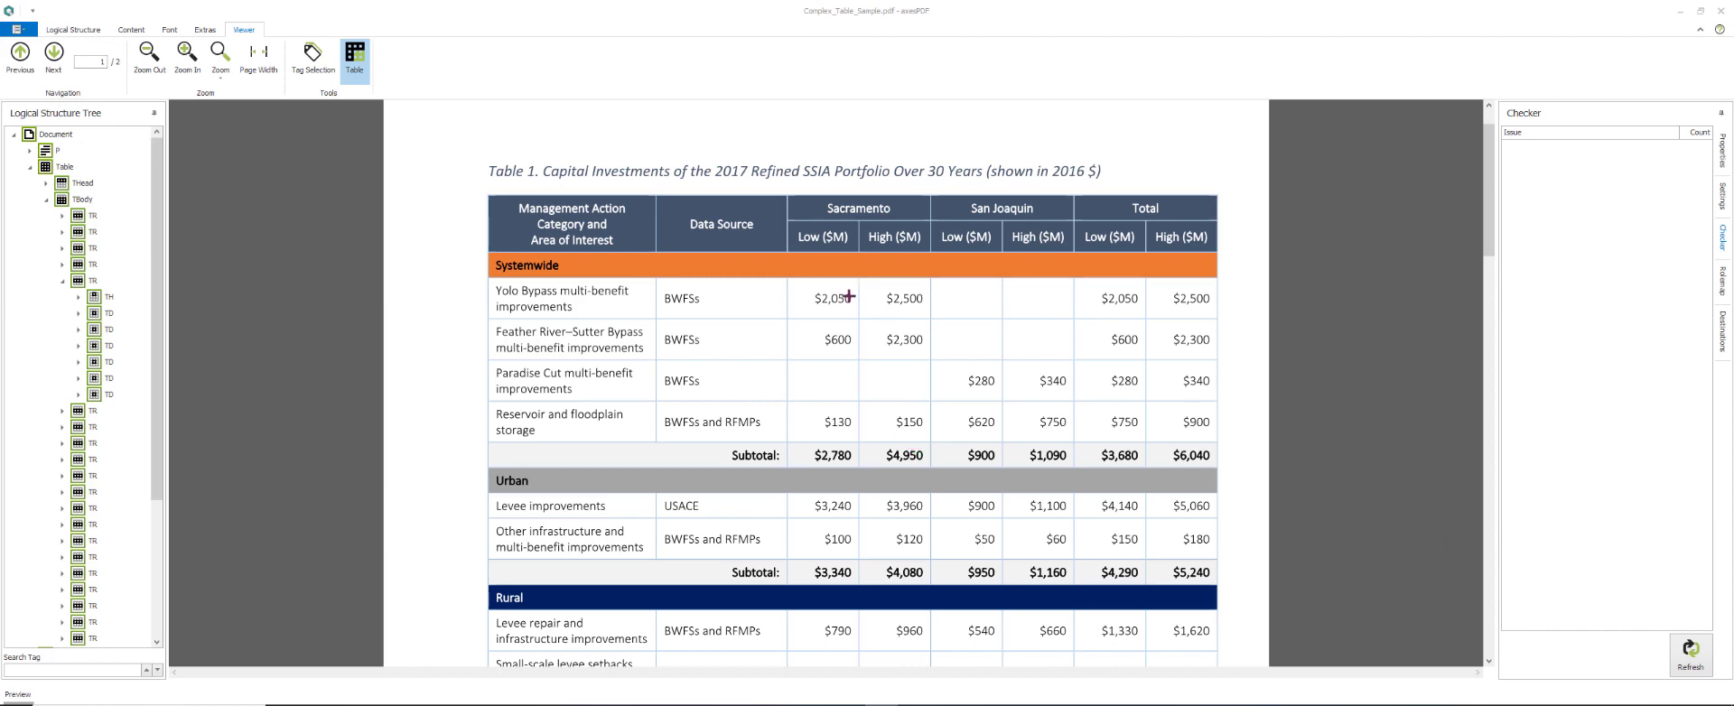
# - Examine Table 1's two-level column headers, full-width section rows, subtotals and notes on the first page
pyautogui.scroll(-3, 845, 298)
pyautogui.scroll(4, 829, 290)
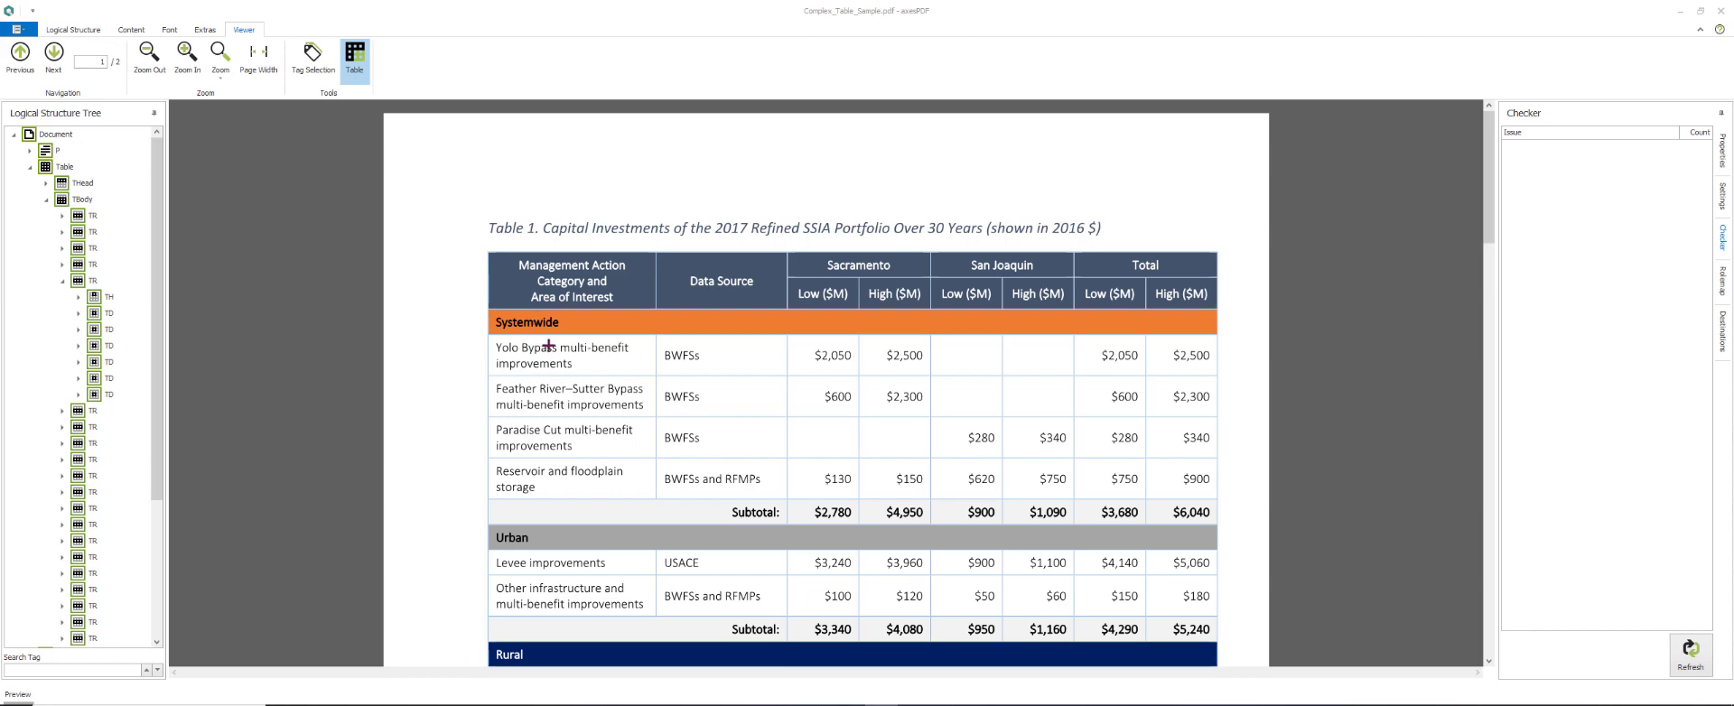
pyautogui.scroll(-5, 551, 336)
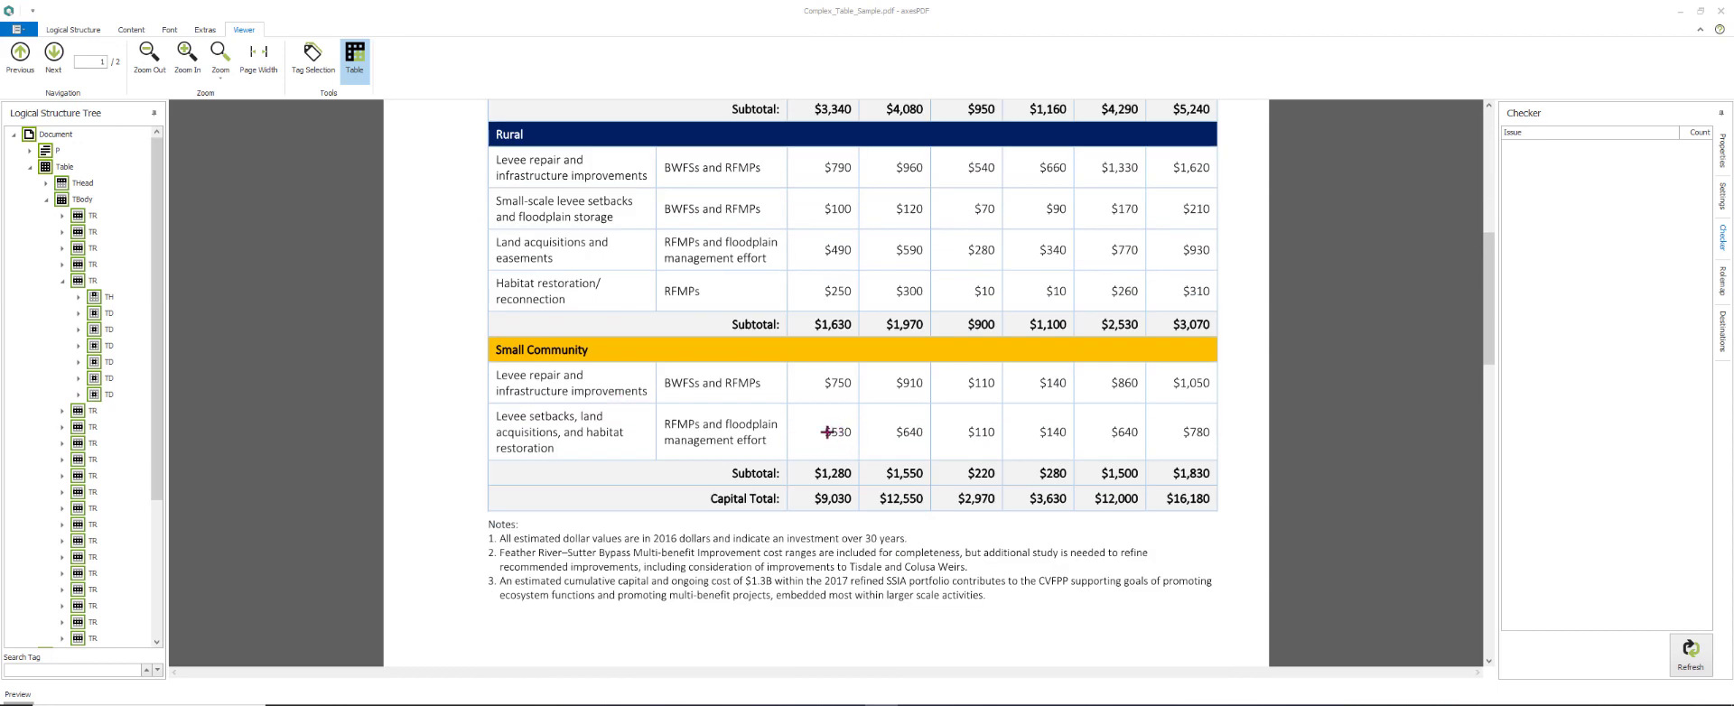
pyautogui.scroll(5, 827, 440)
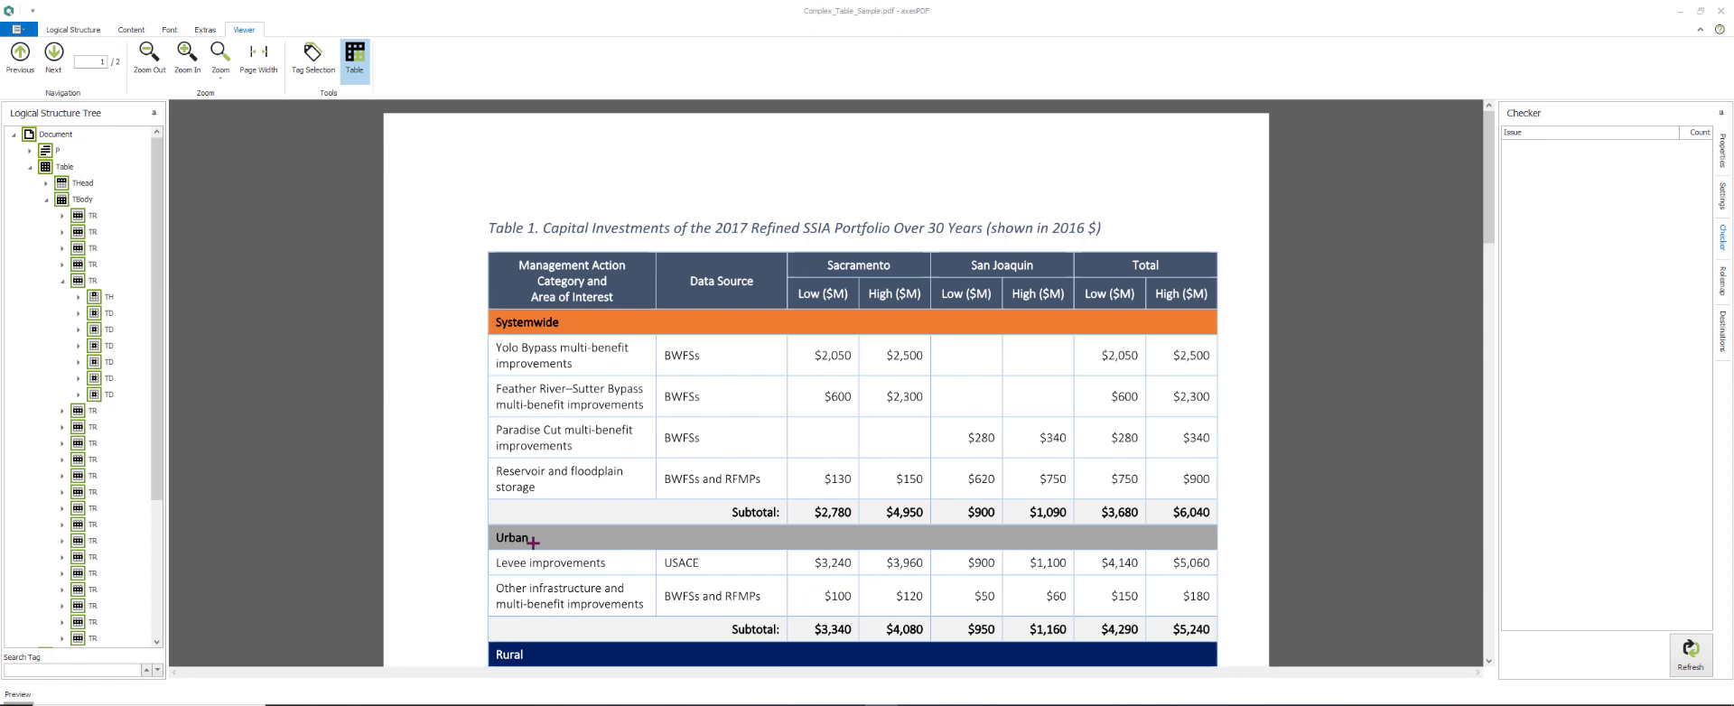
pyautogui.scroll(-4, 533, 542)
pyautogui.scroll(-1, 592, 588)
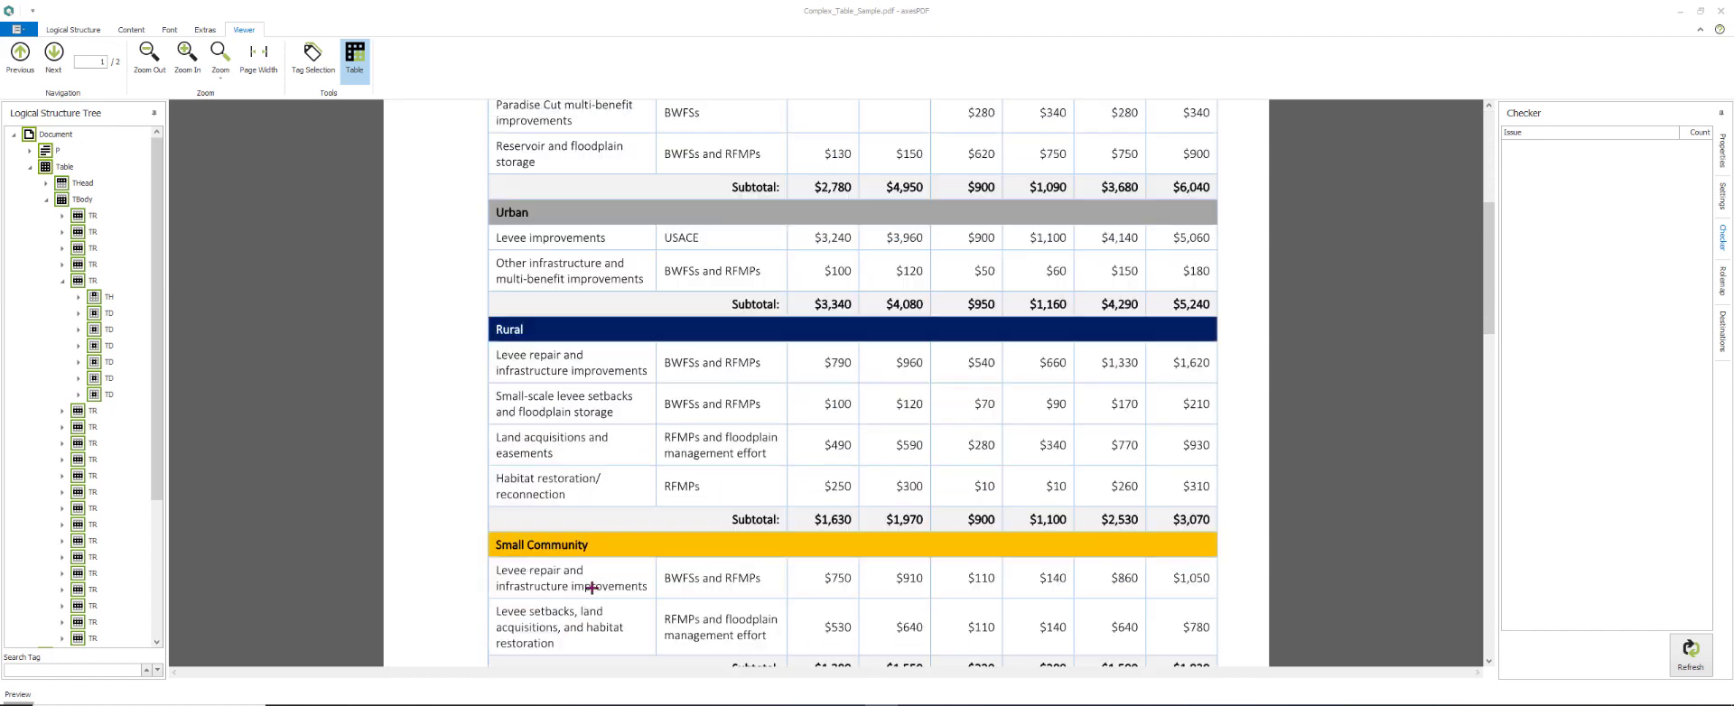
pyautogui.scroll(-3, 591, 588)
pyautogui.scroll(-1, 541, 423)
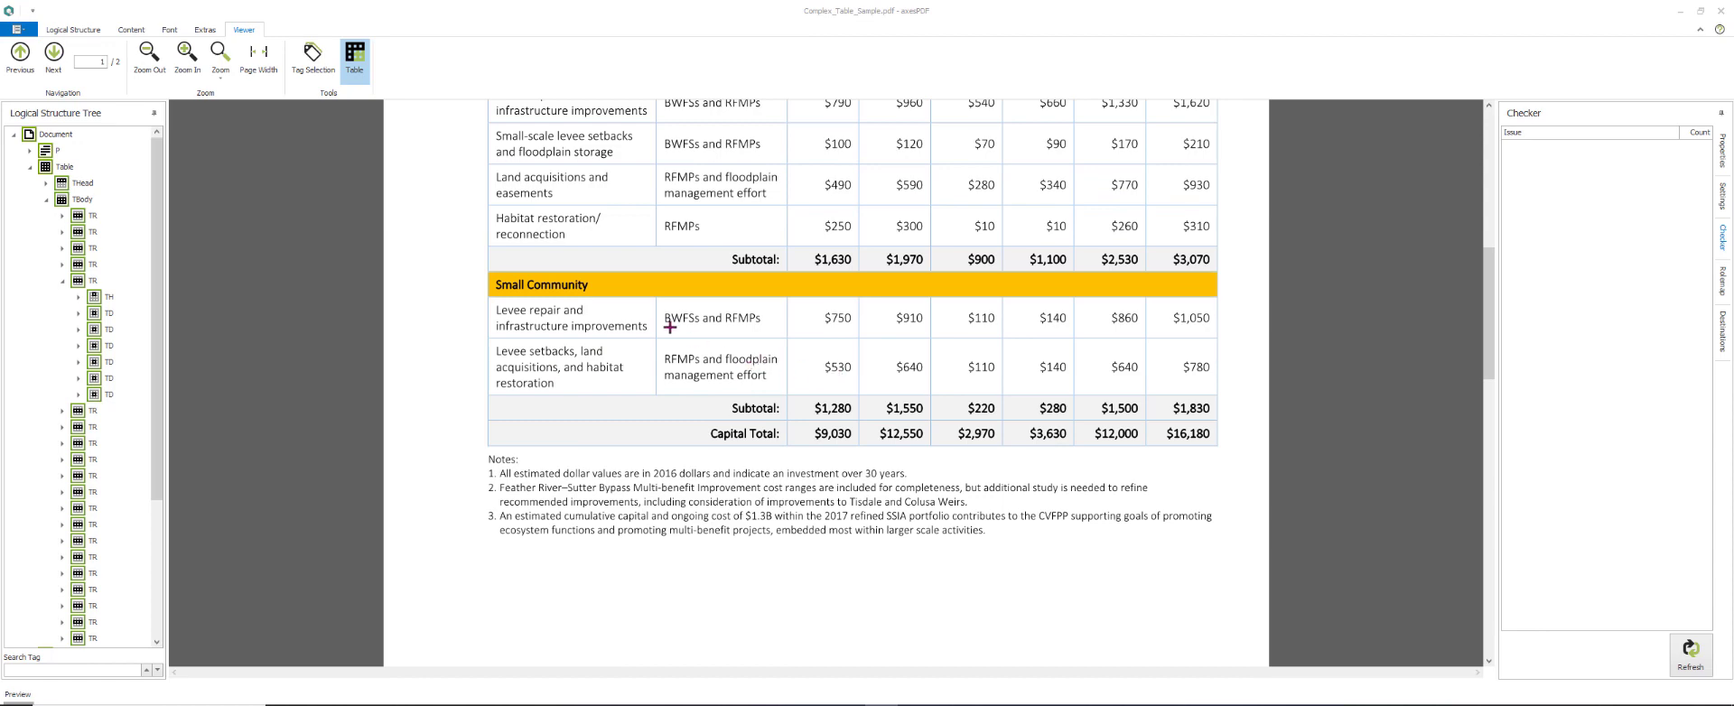
pyautogui.scroll(6, 669, 328)
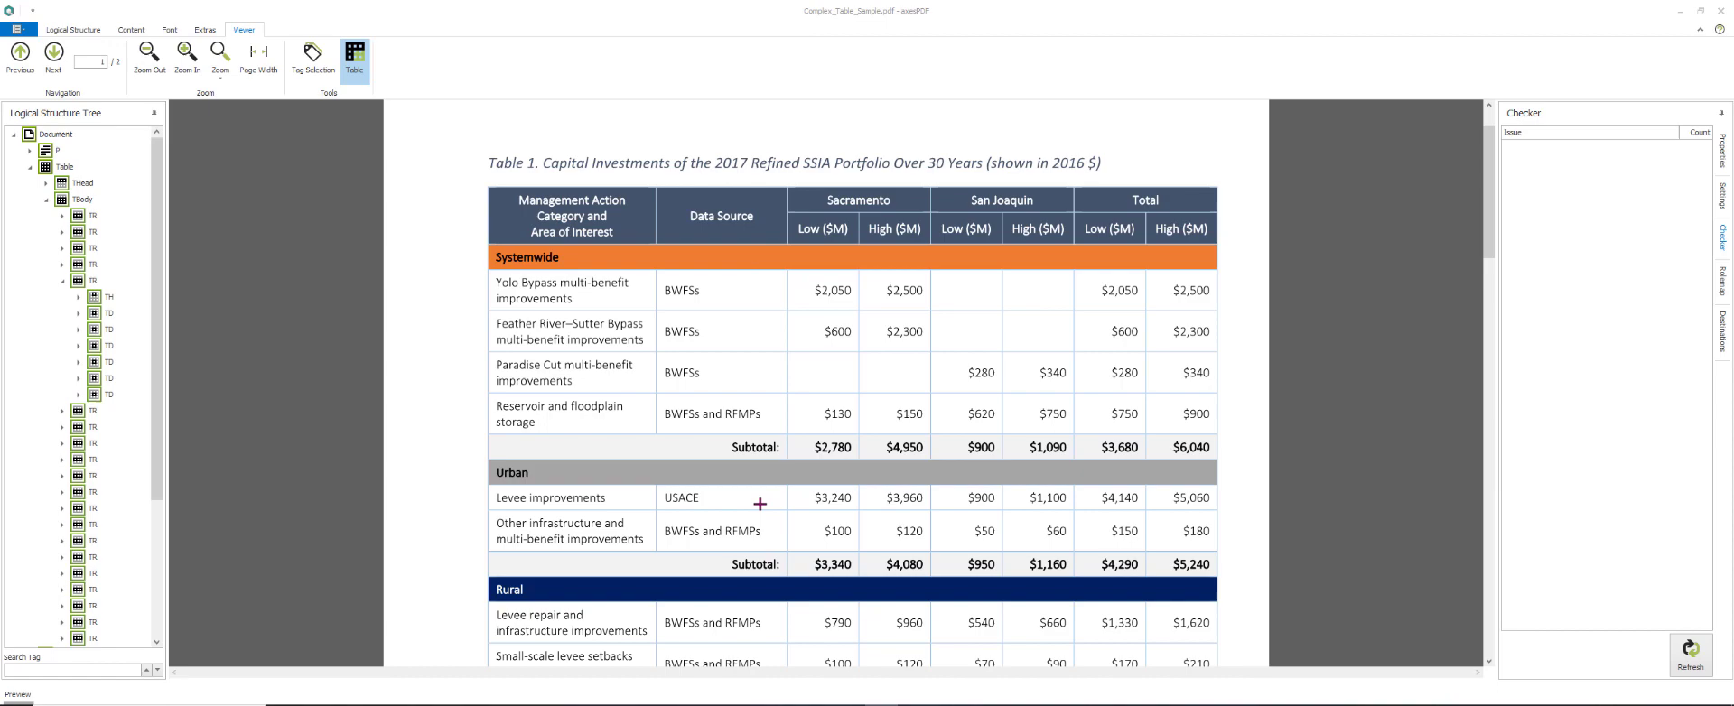
# - Compare Table 1 with the restructured Table 4-2, which uses a Scope column and a single header row
pyautogui.scroll(-2, 751, 498)
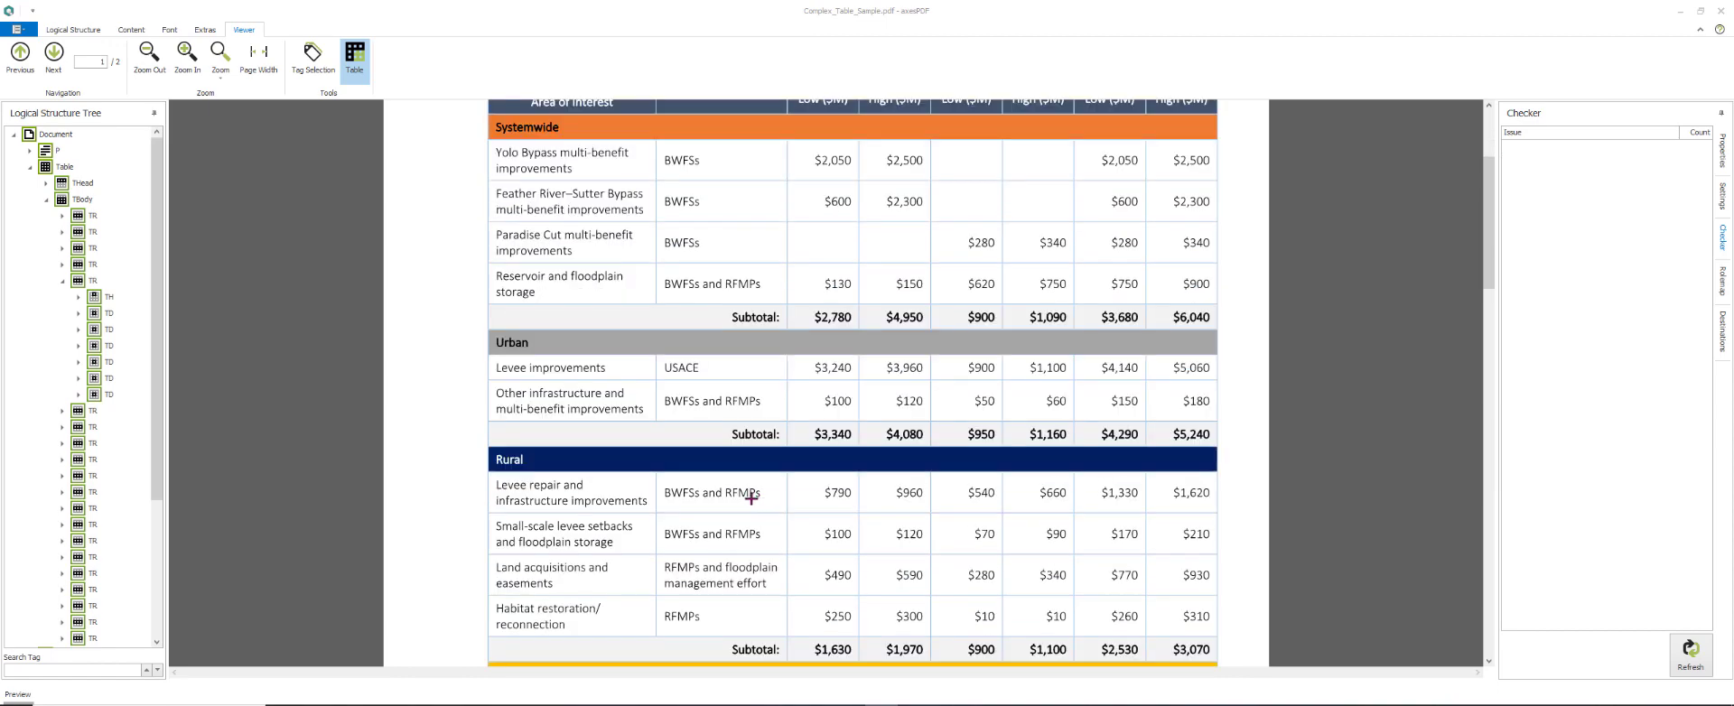
pyautogui.scroll(-19, 752, 498)
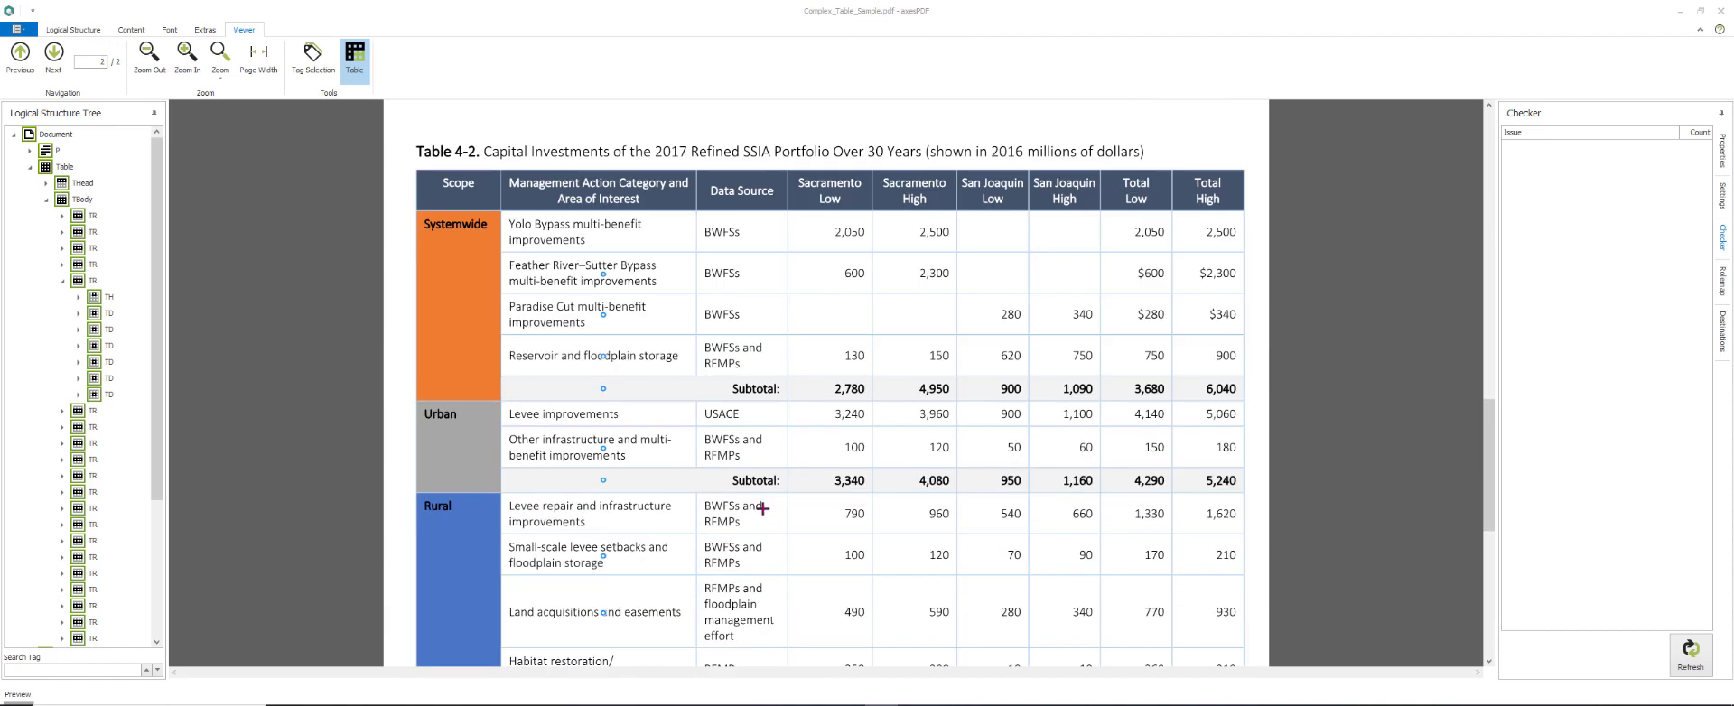
pyautogui.scroll(-1, 762, 510)
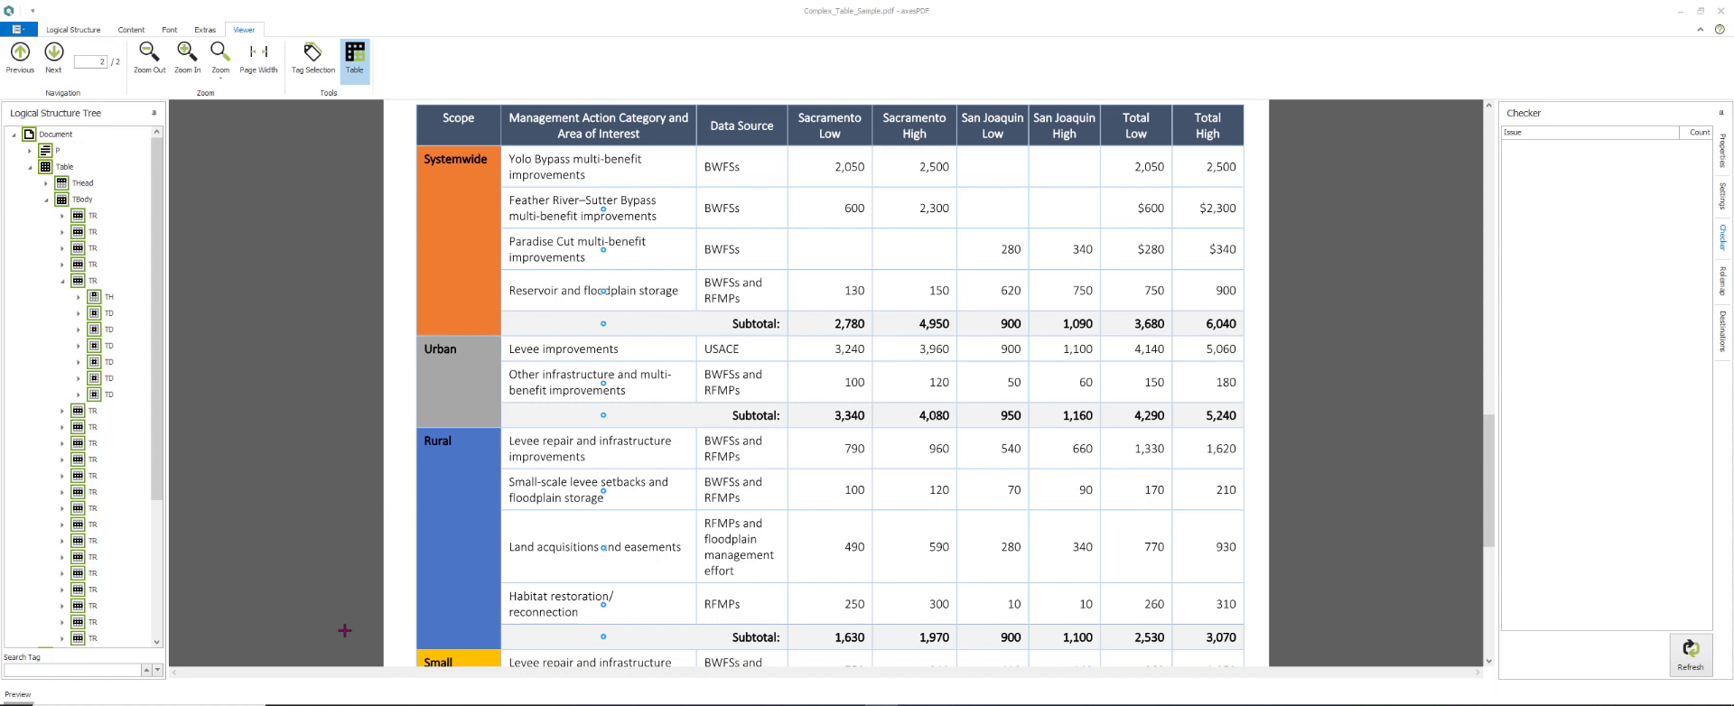
# - Generate the document preview, inspect the tagged header and data cells of Table 1, and close the preview
pyautogui.click(13, 695)
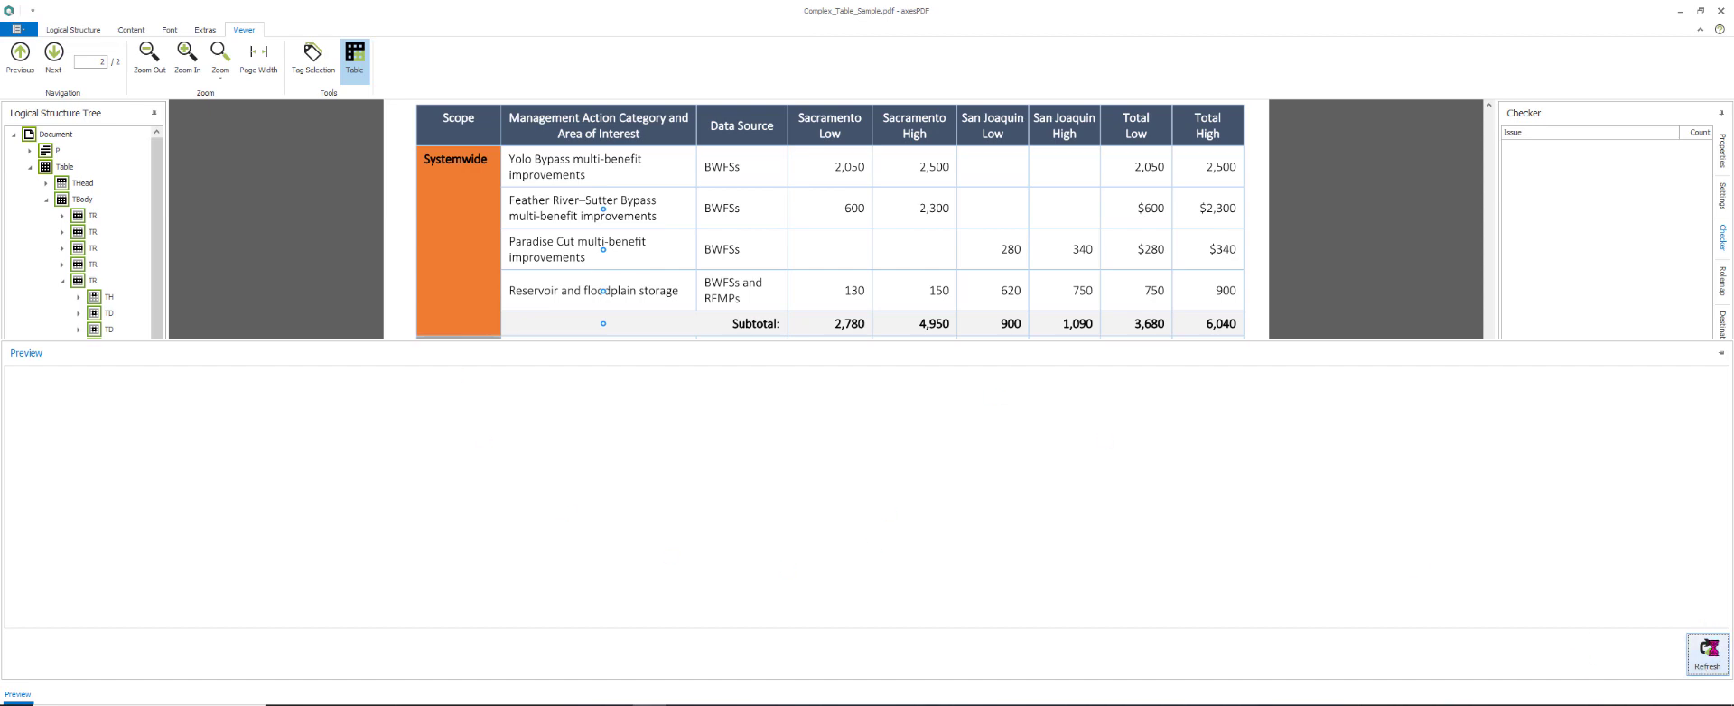
pyautogui.click(1707, 650)
pyautogui.scroll(-3, 983, 558)
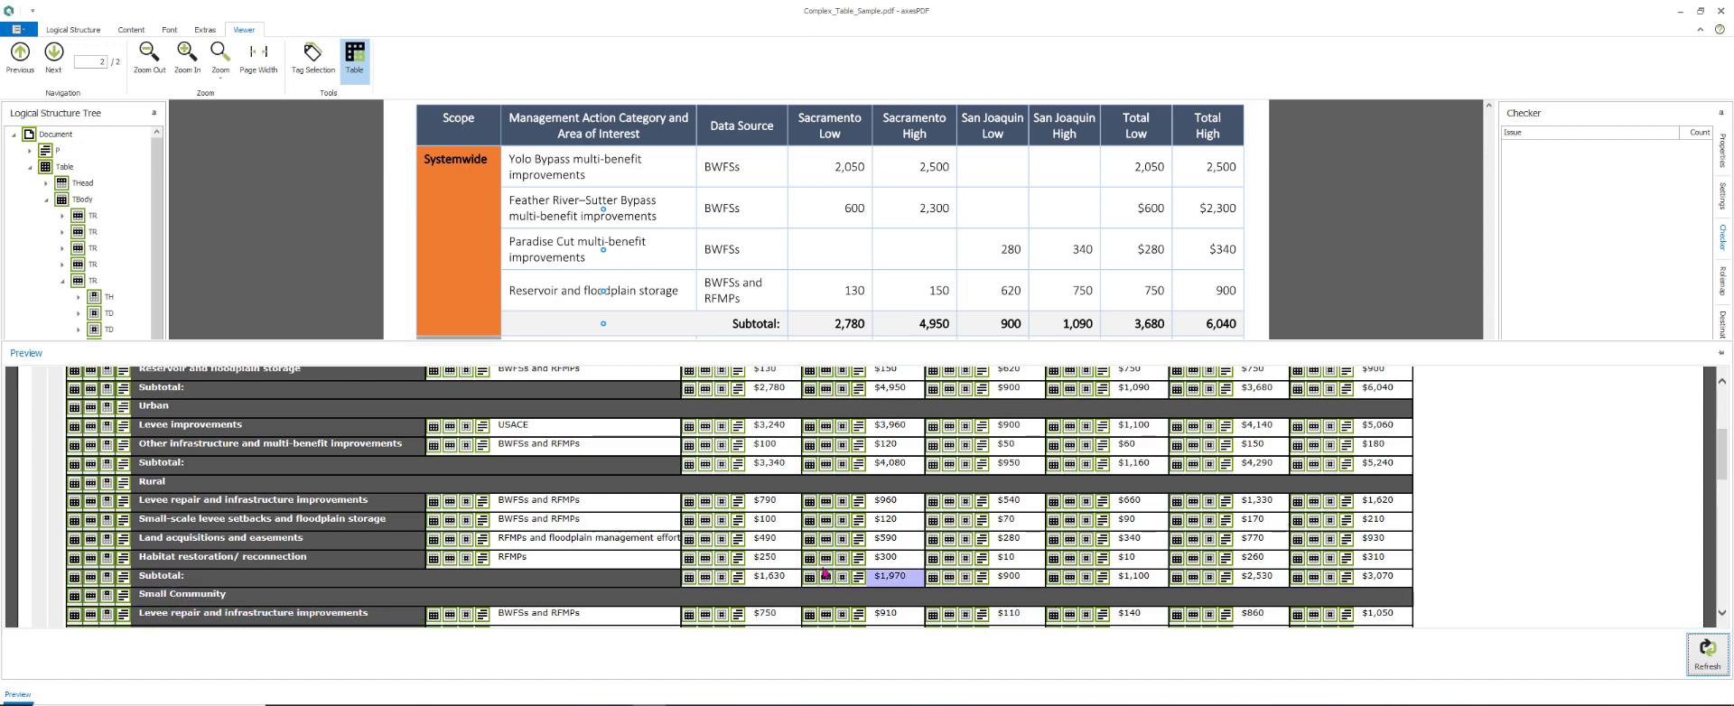
pyautogui.scroll(-1, 686, 542)
pyautogui.scroll(-2, 723, 533)
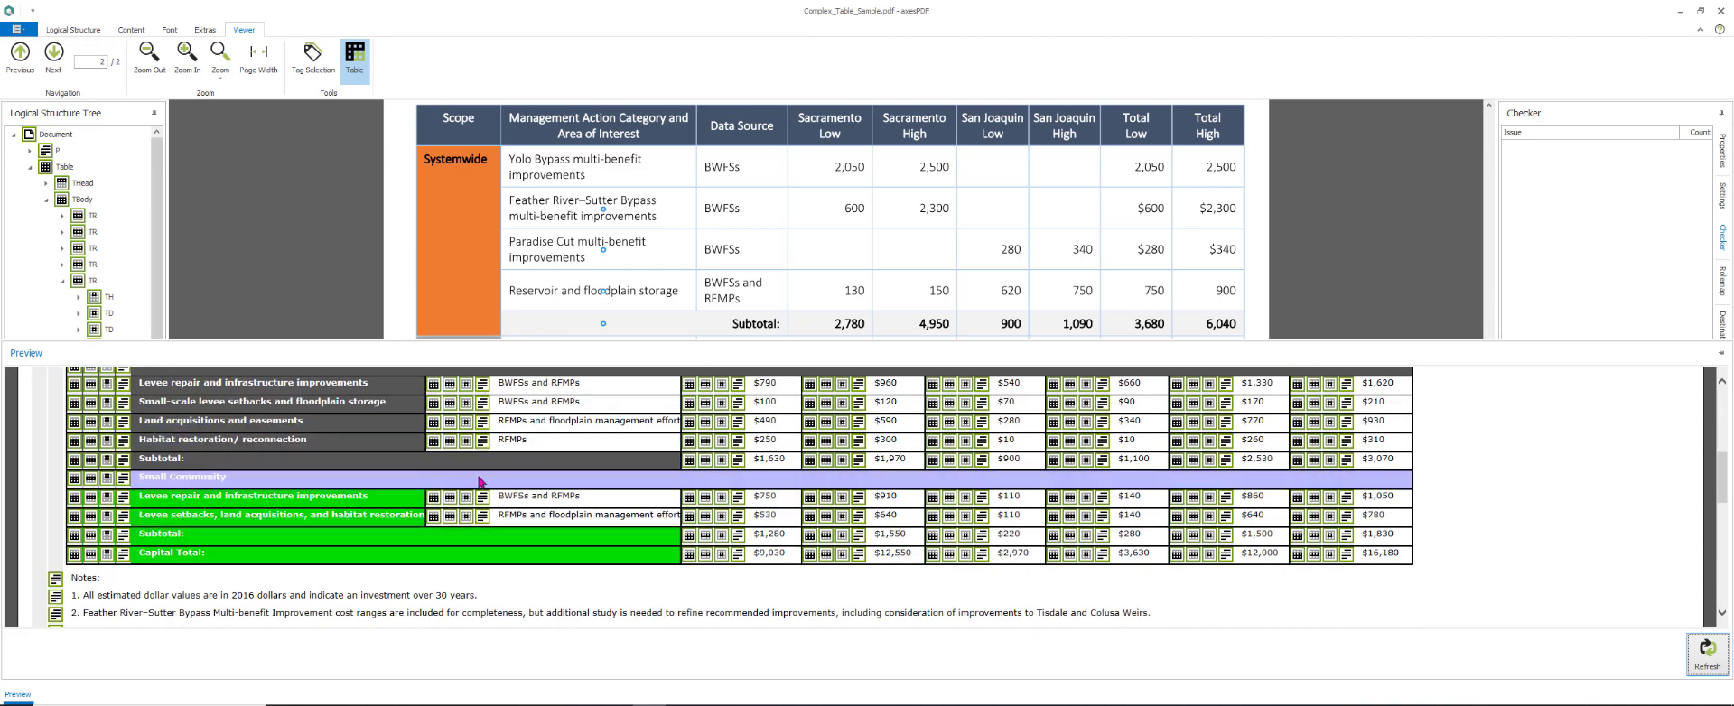
pyautogui.scroll(7, 698, 475)
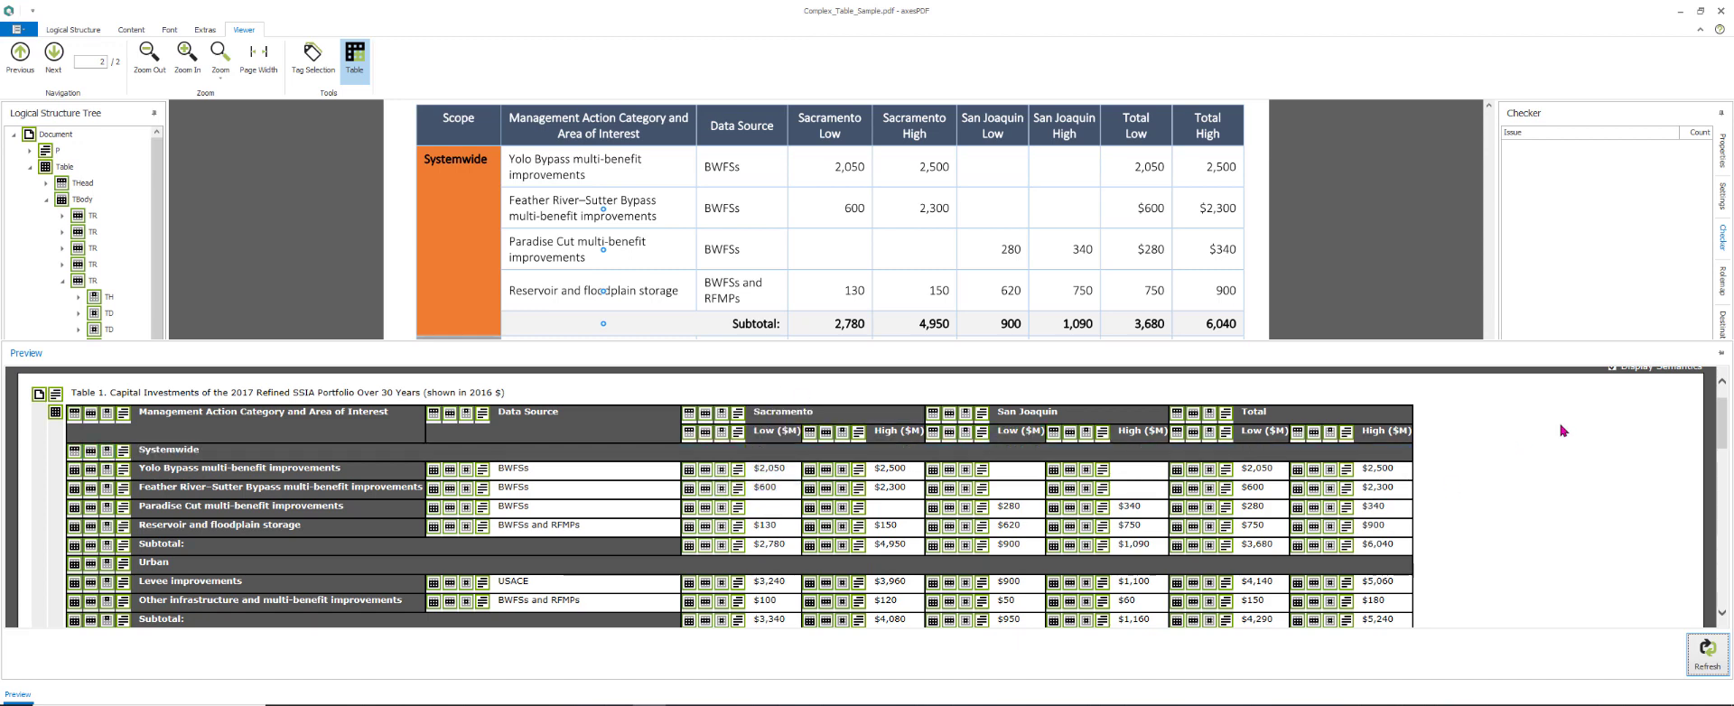
pyautogui.click(1720, 353)
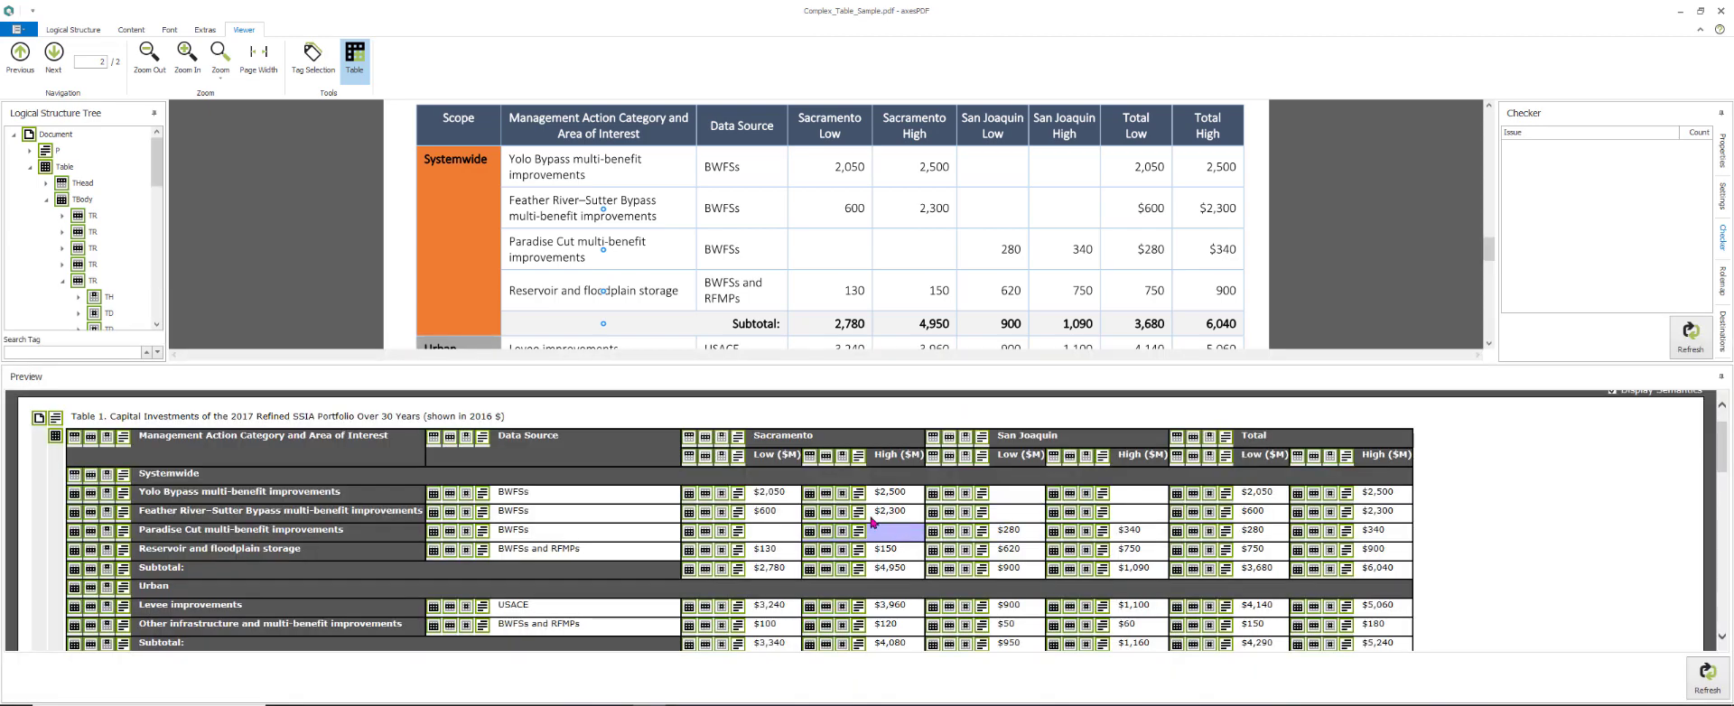
pyautogui.click(1720, 379)
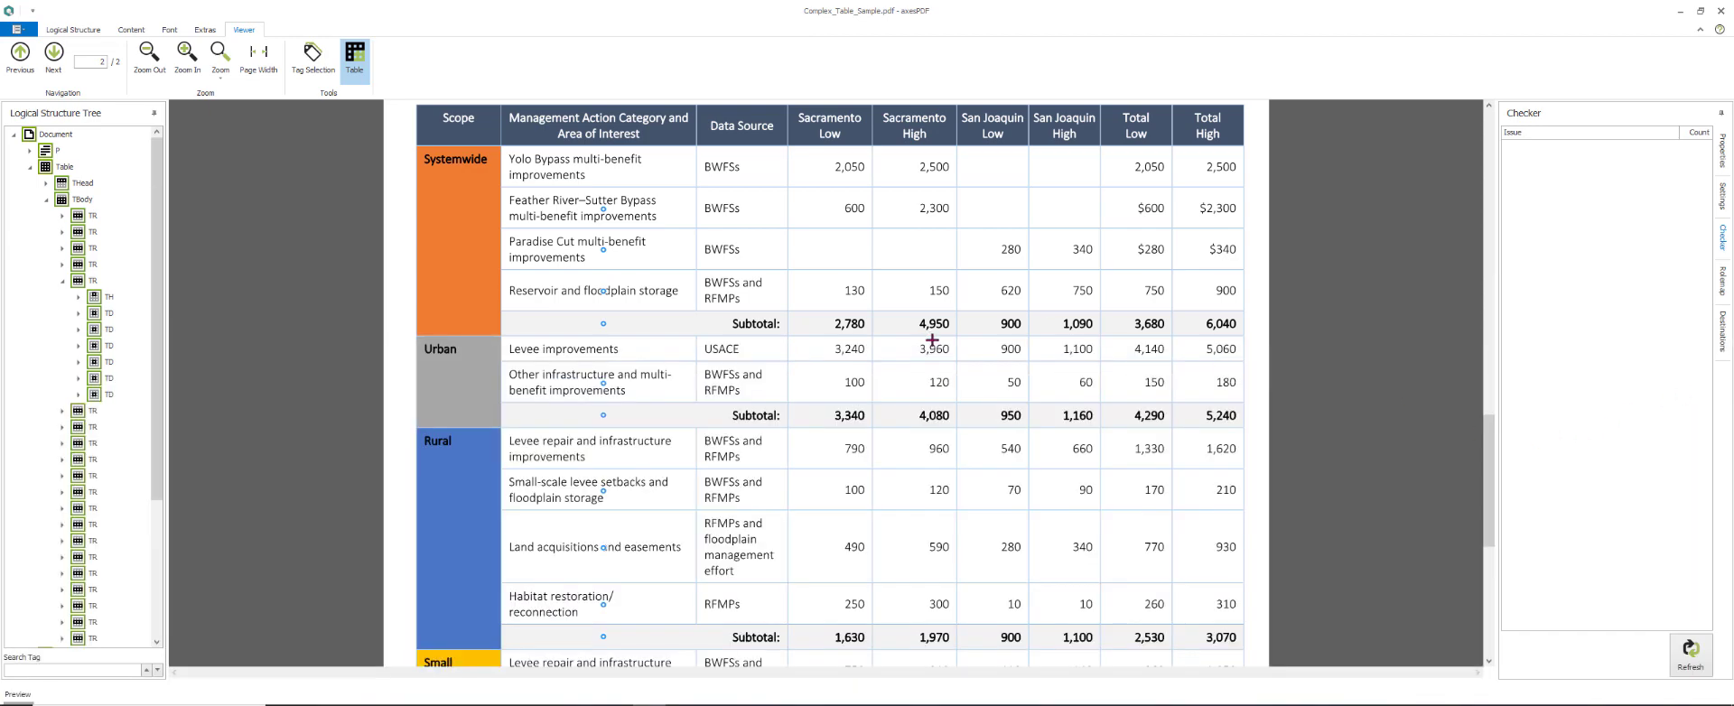
# - Associate the Systemwide data cells in Table 1 with the region headers, the Low/High subheaders and the Systemwide section header
pyautogui.scroll(3, 932, 343)
pyautogui.scroll(-1, 933, 350)
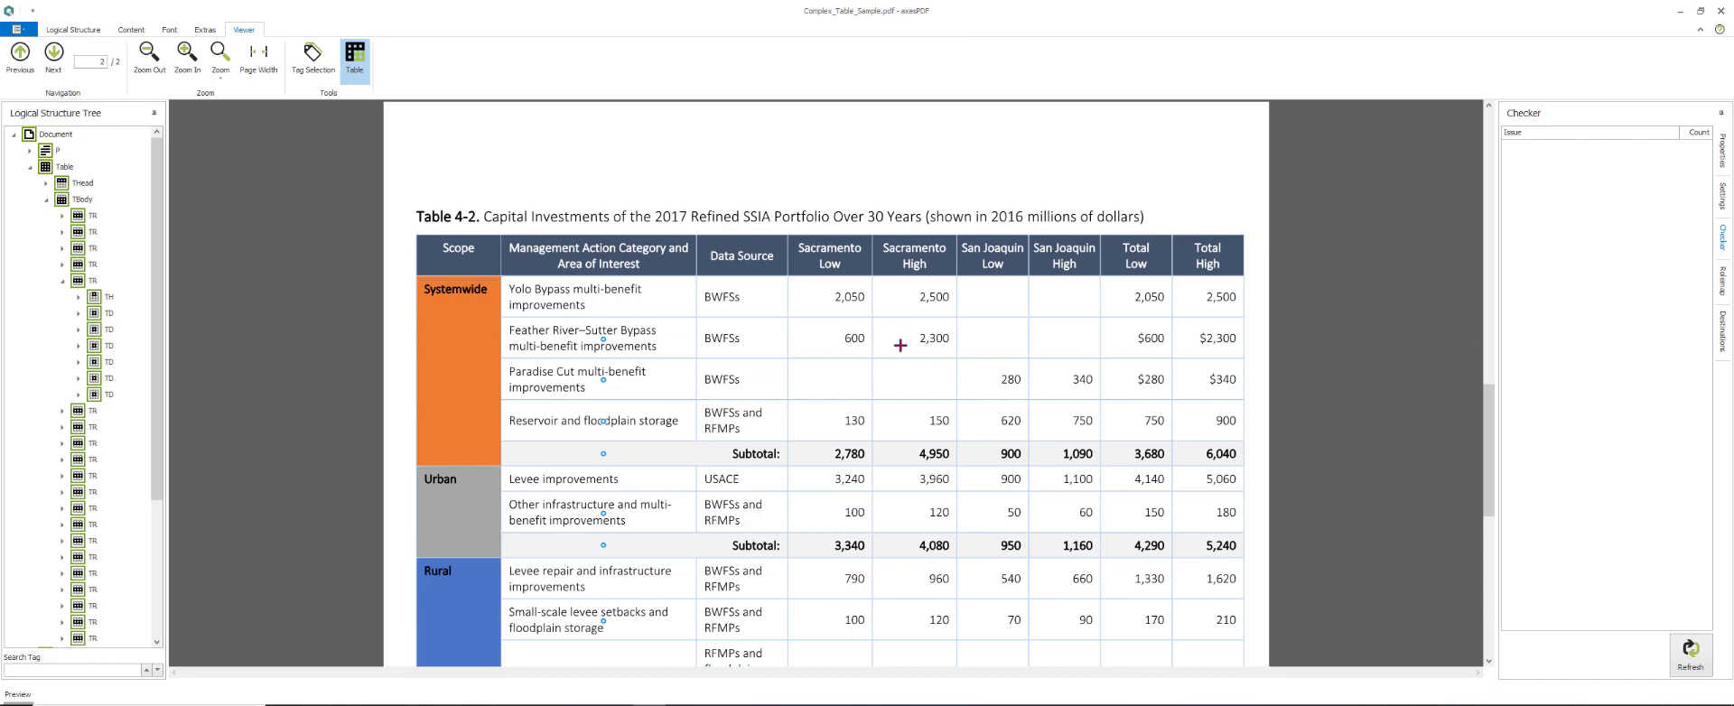
pyautogui.scroll(-6, 900, 345)
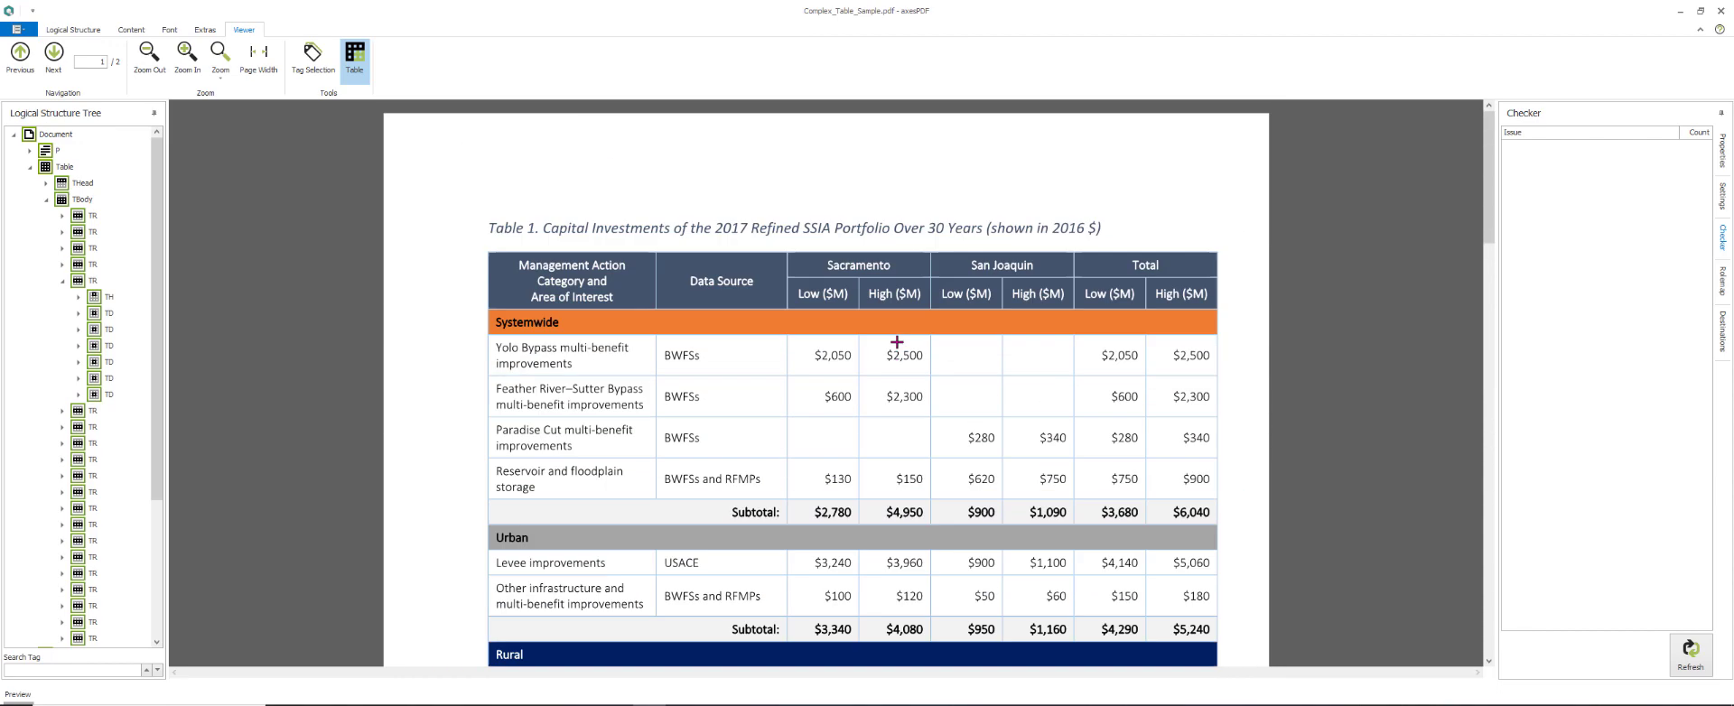
pyautogui.scroll(-1, 843, 421)
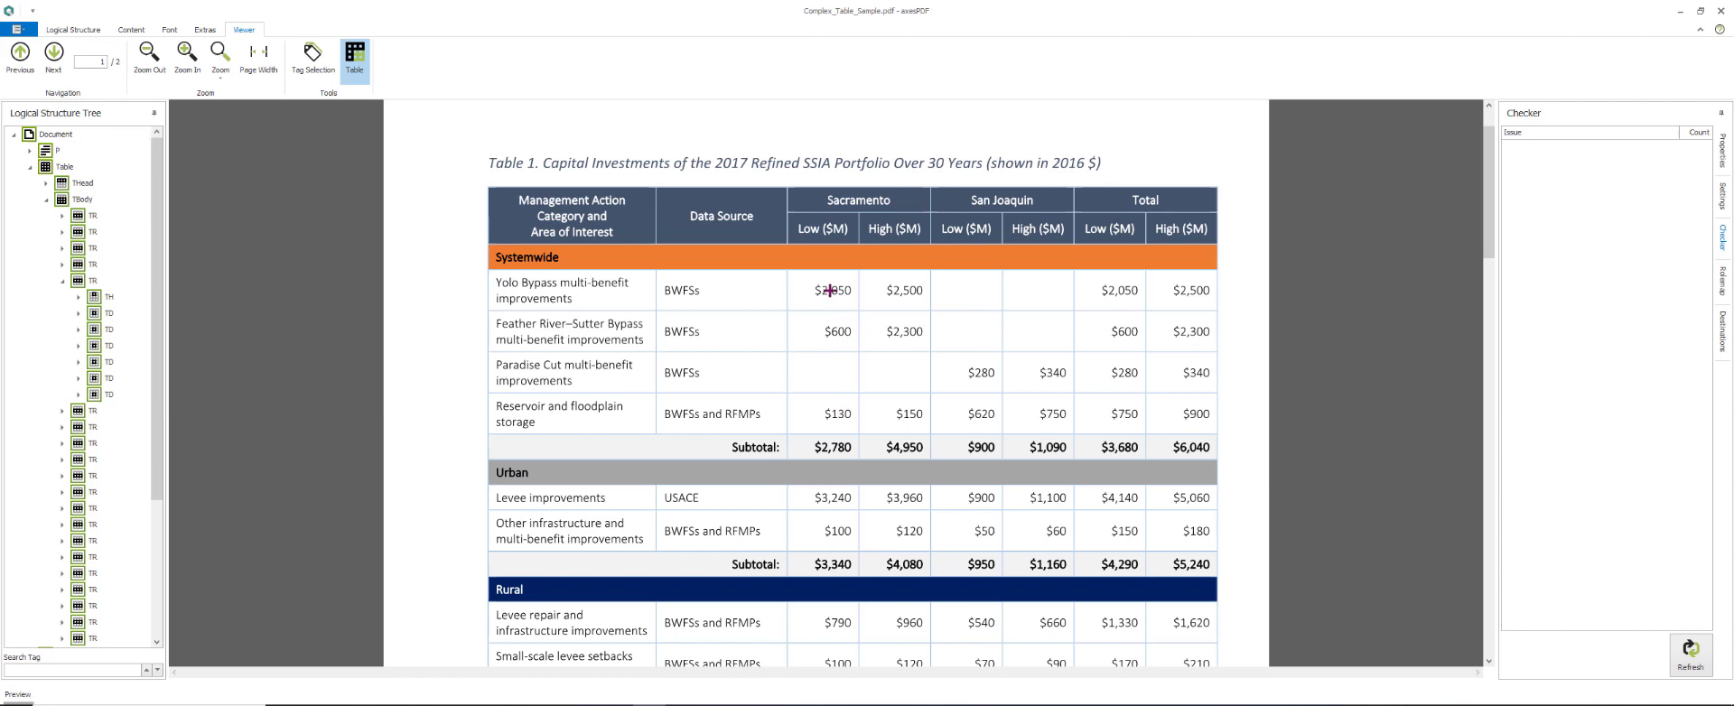
pyautogui.moveTo(811, 283); pyautogui.dragTo(1209, 461)
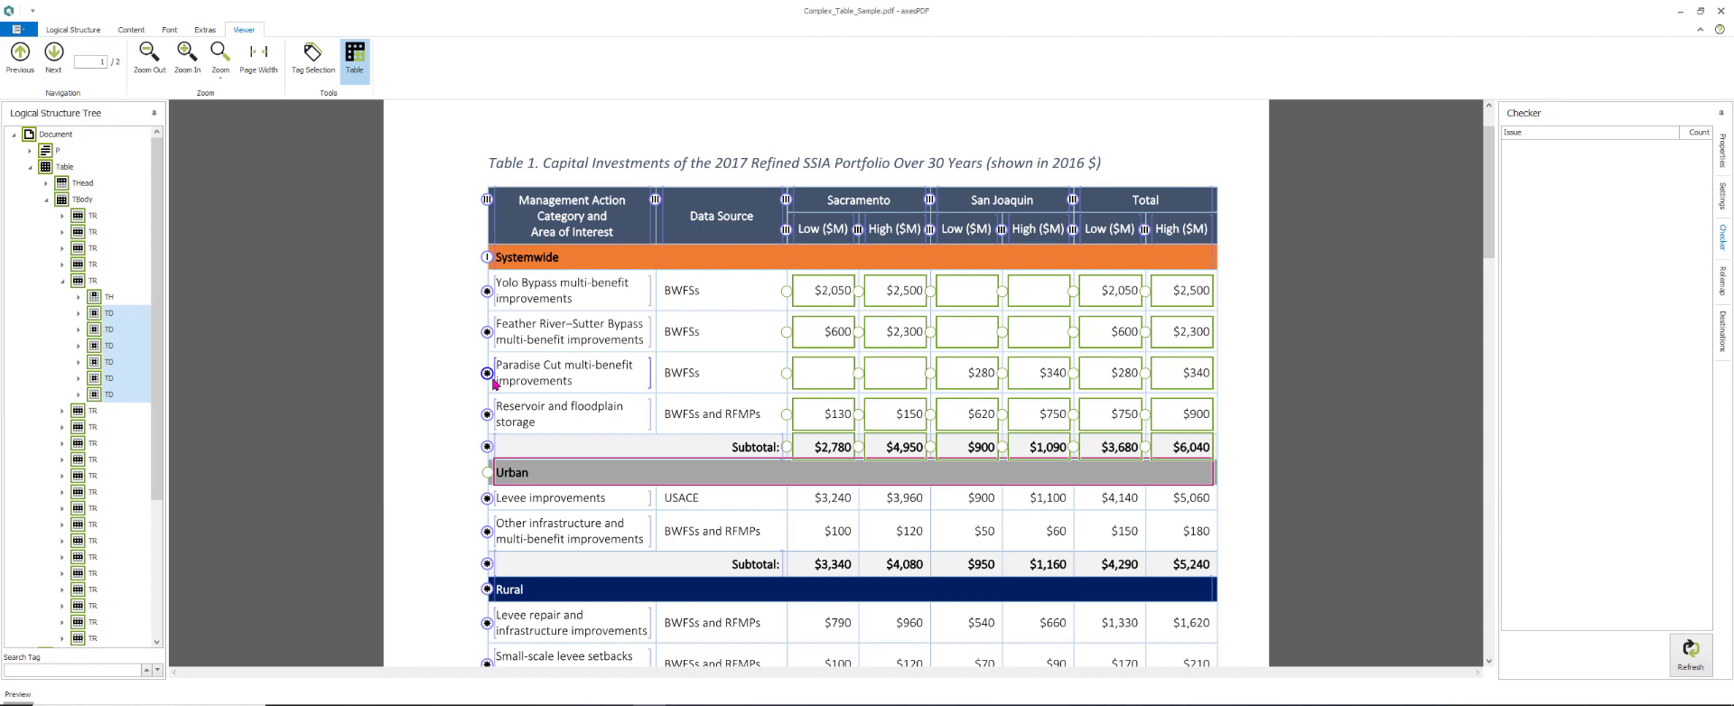
pyautogui.click(816, 288)
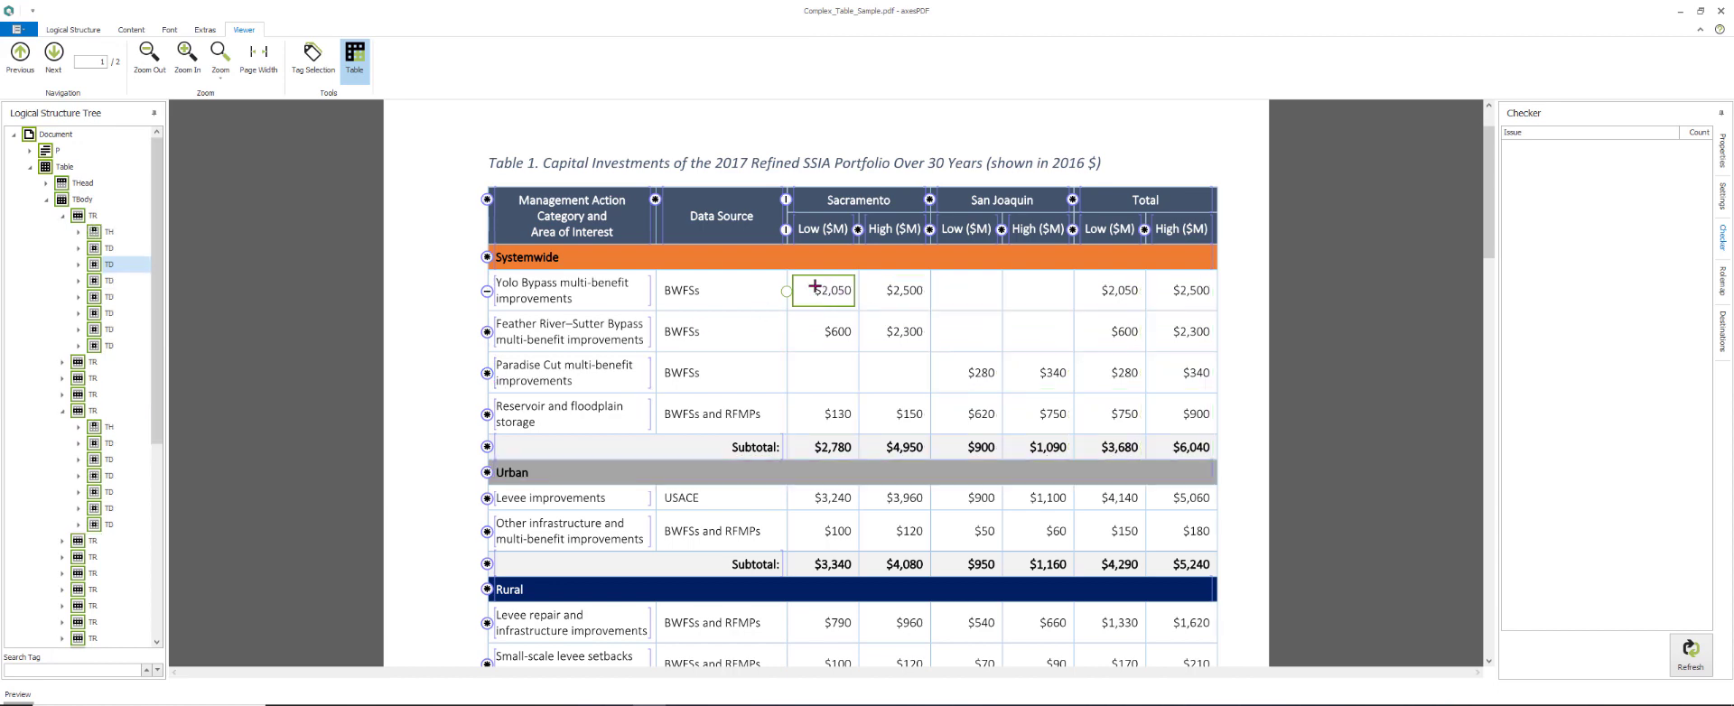
pyautogui.keyDown('shift'); pyautogui.click(1192, 447); pyautogui.keyUp('shift')
pyautogui.click(785, 201)
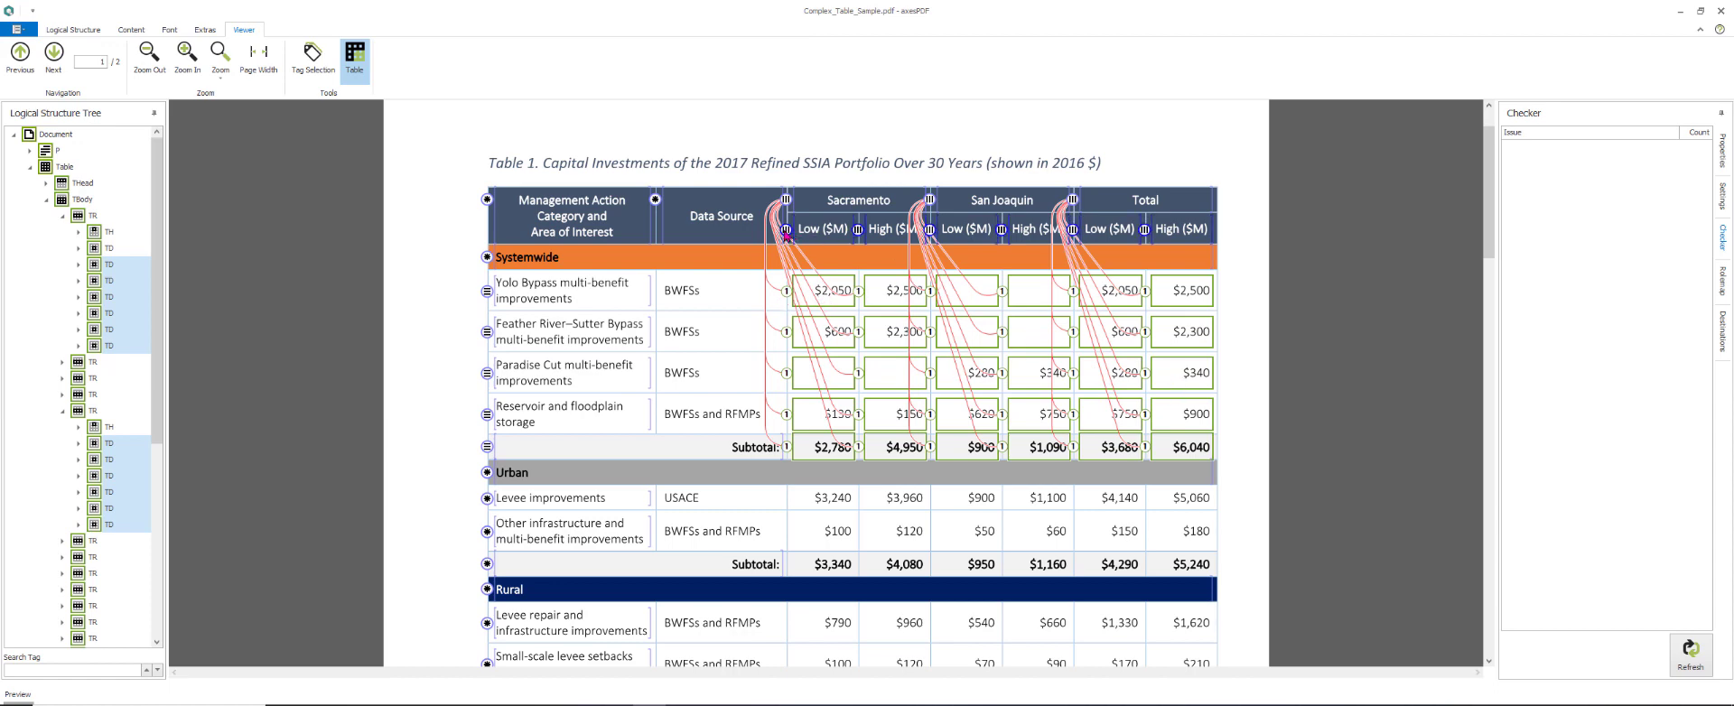
pyautogui.click(786, 230)
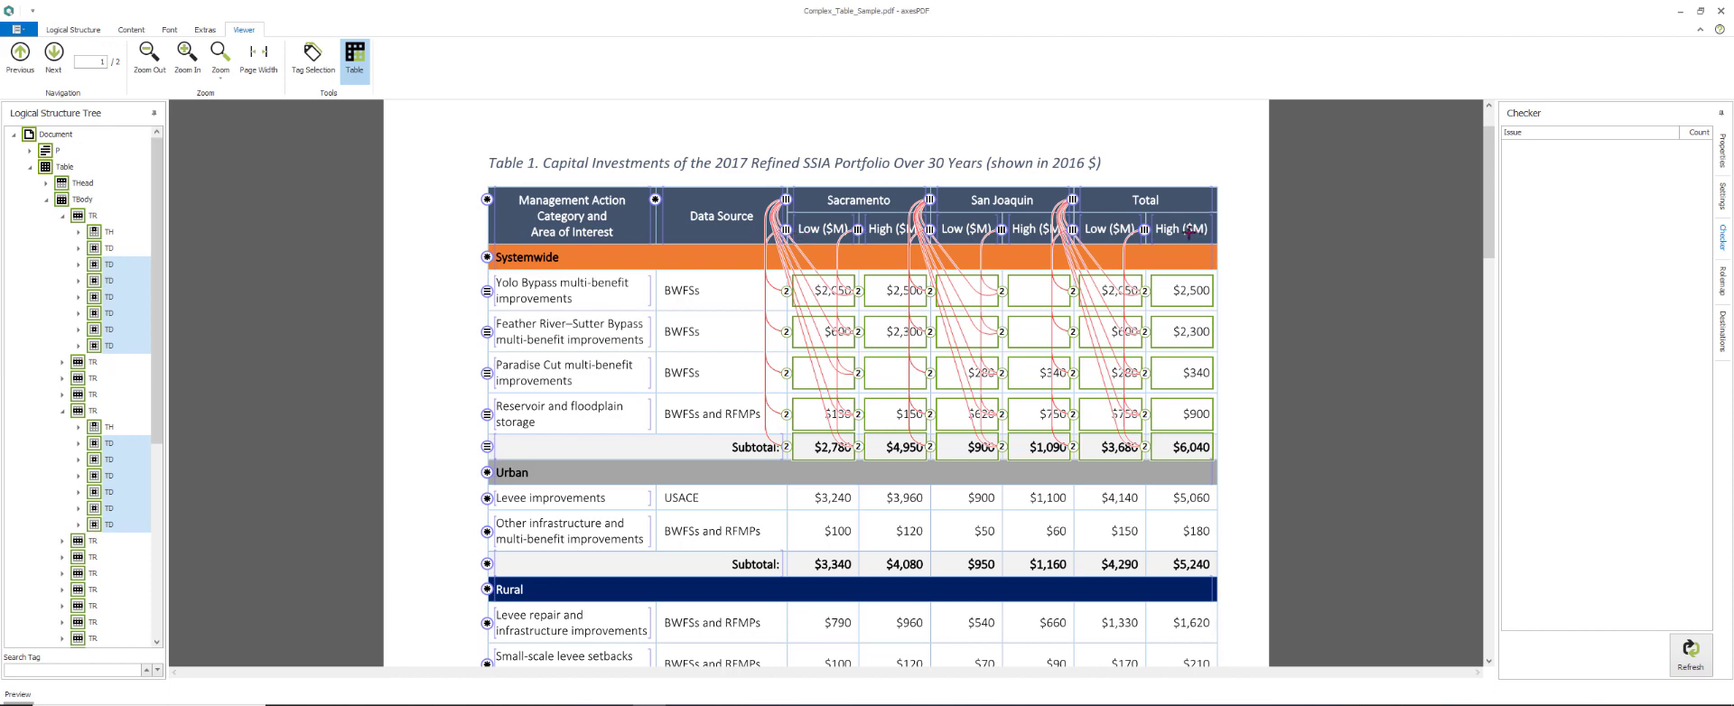
pyautogui.click(487, 257)
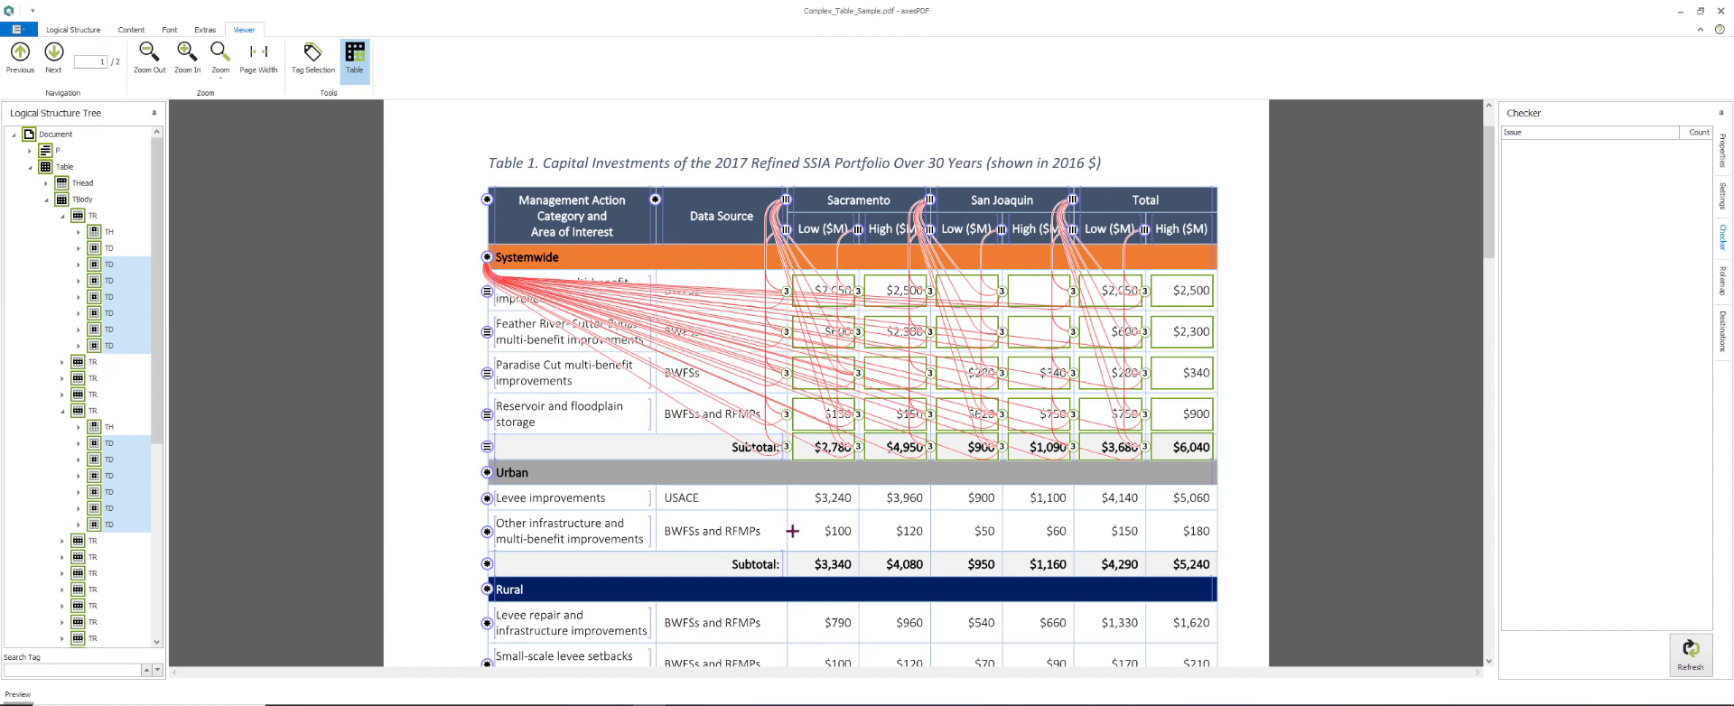
# - Associate the Urban data cells with the region headers, the Low/High subheaders and the Urban section header
pyautogui.scroll(-4, 794, 531)
pyautogui.scroll(1, 777, 449)
pyautogui.scroll(3, 776, 448)
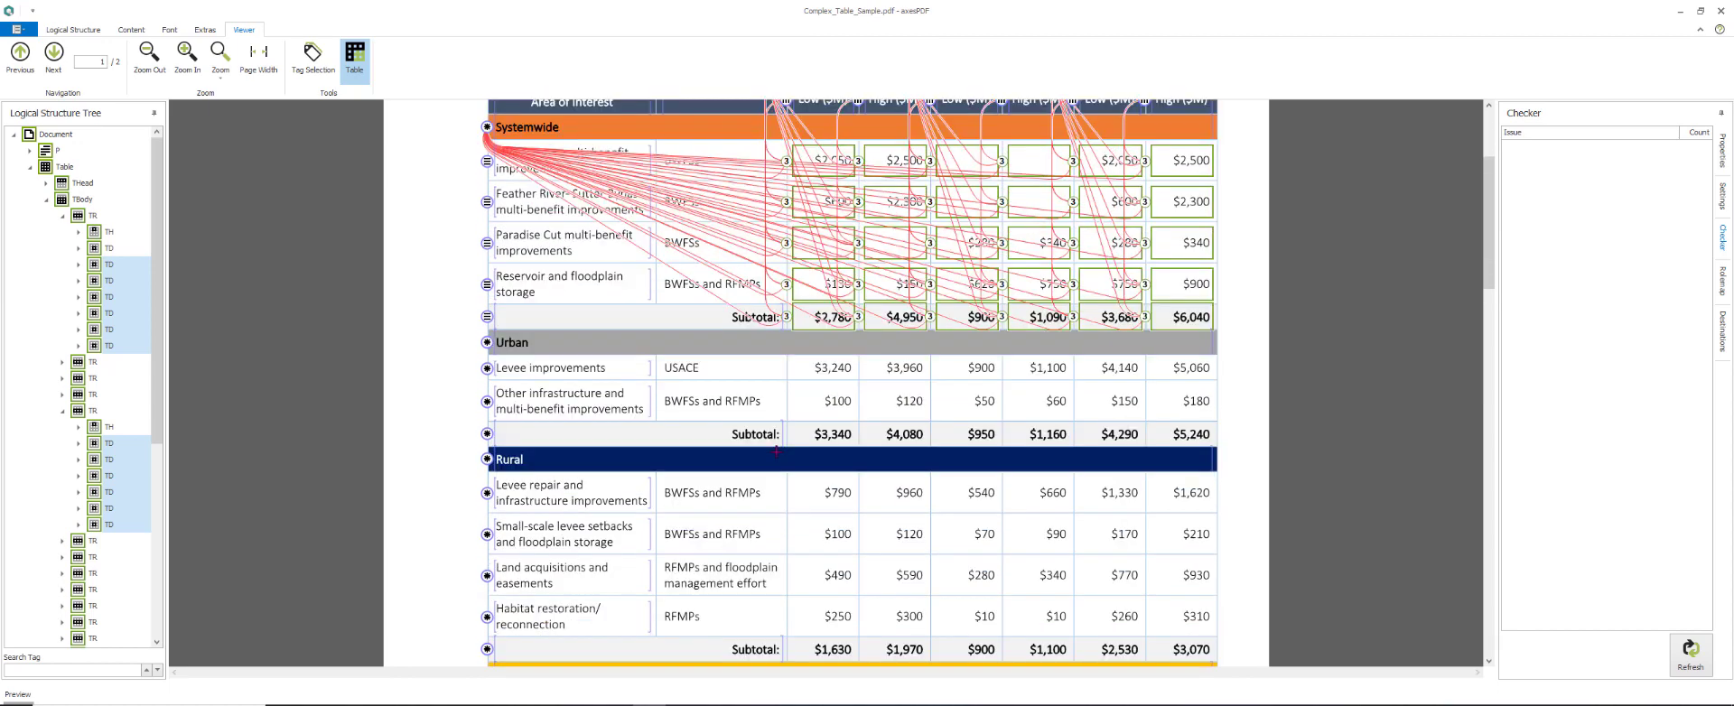
pyautogui.moveTo(823, 492); pyautogui.dragTo(1194, 565)
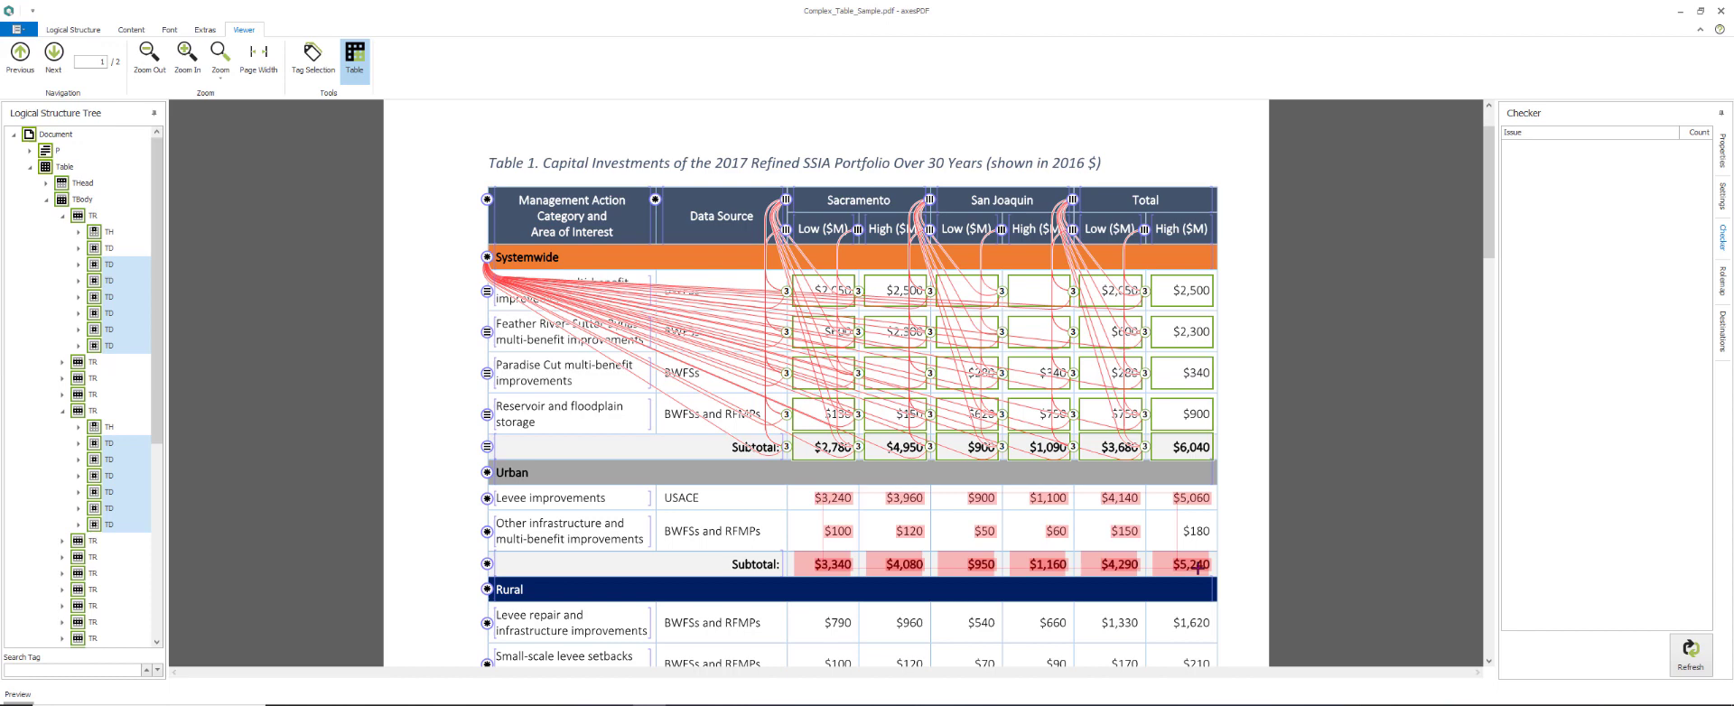
pyautogui.click(786, 200)
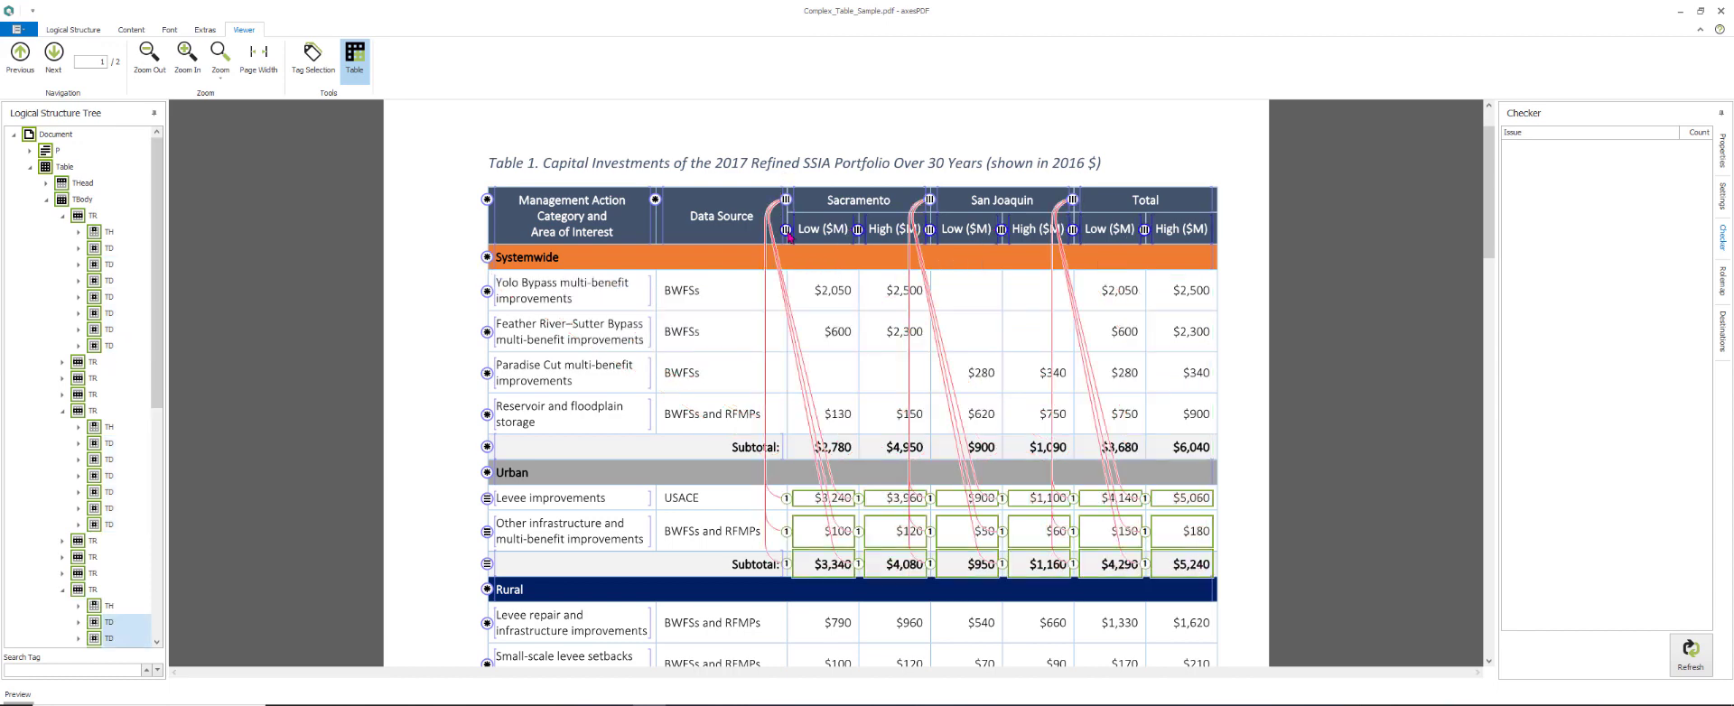
pyautogui.click(785, 229)
pyautogui.click(487, 472)
# - Associate the Rural data cells with the region headers, Low/High subheaders, Rural section header and their row headers
pyautogui.scroll(-4, 646, 486)
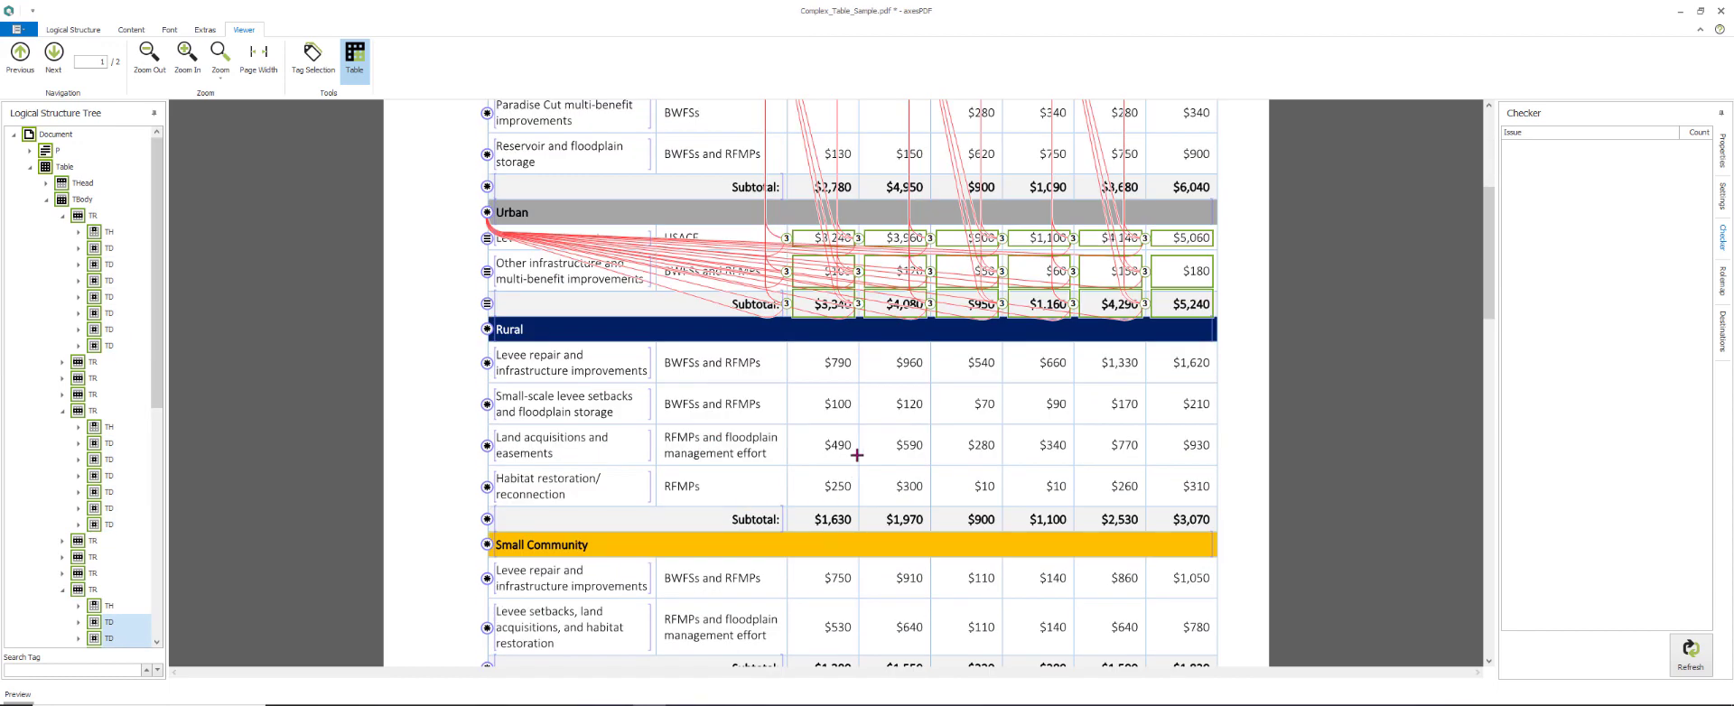
pyautogui.moveTo(825, 357); pyautogui.dragTo(1197, 526)
pyautogui.scroll(5, 731, 264)
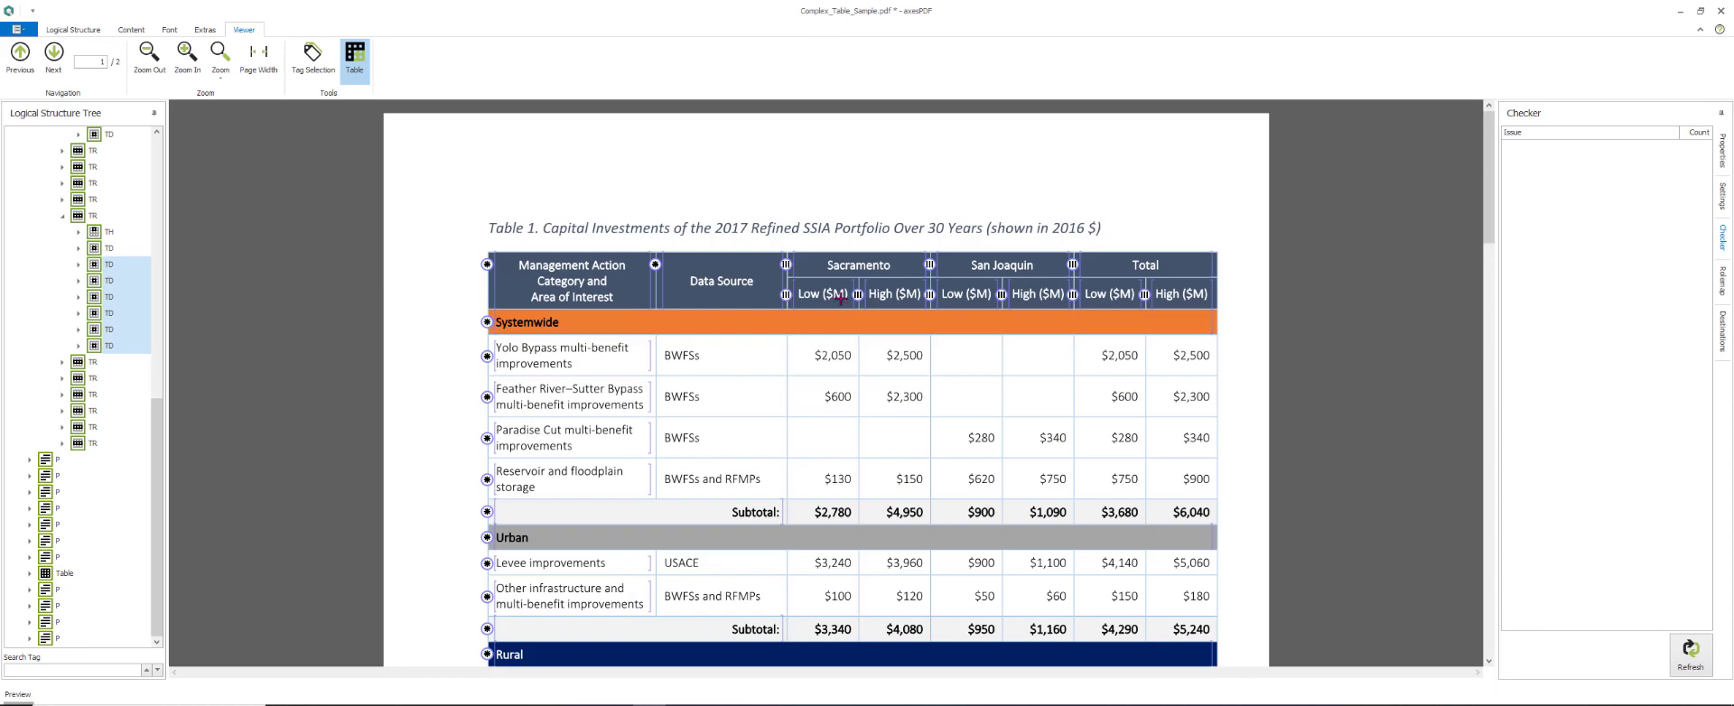
pyautogui.click(785, 264)
pyautogui.click(786, 294)
pyautogui.scroll(-4, 632, 406)
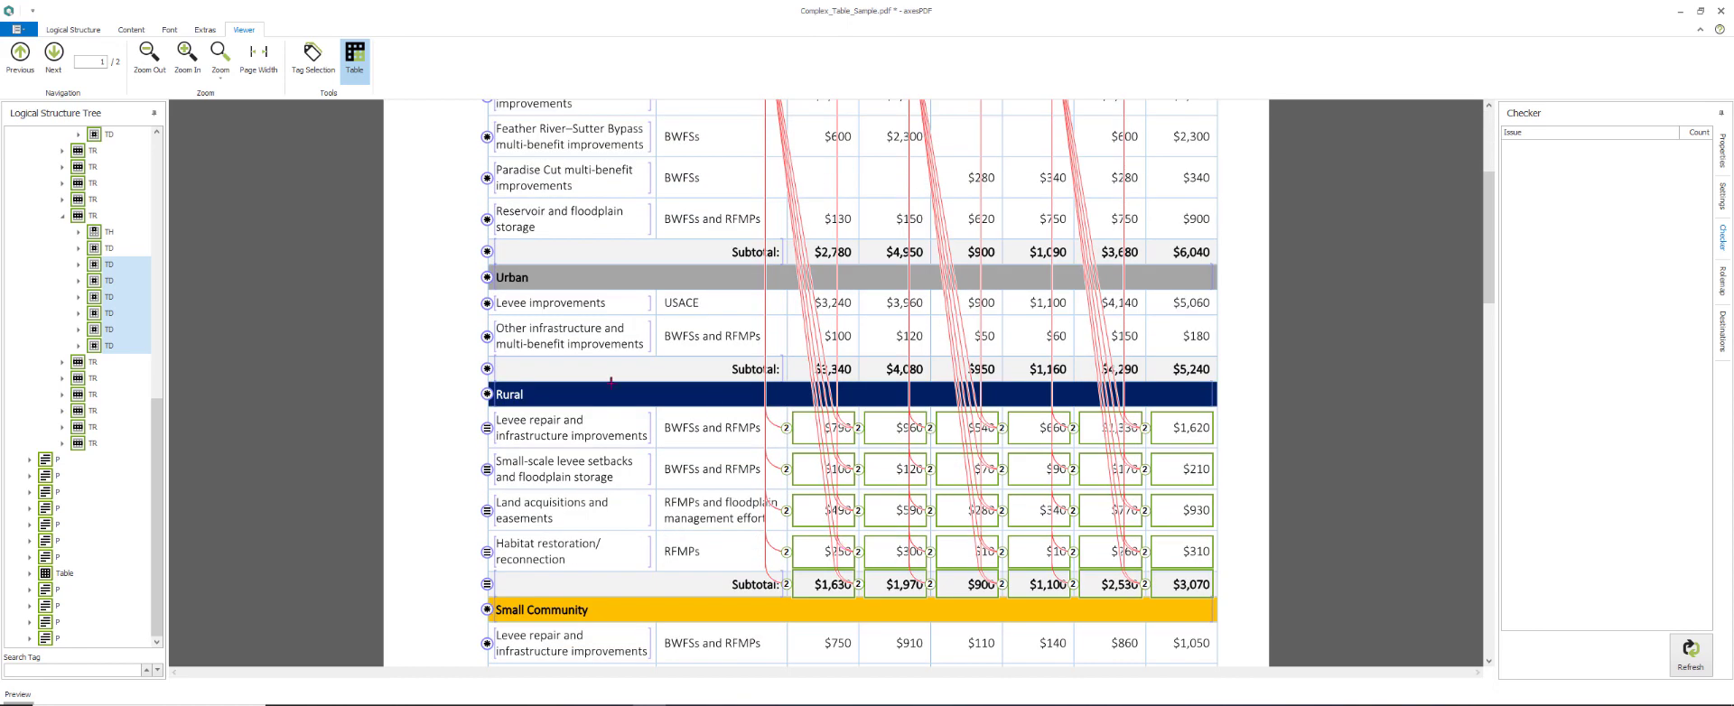
pyautogui.click(487, 394)
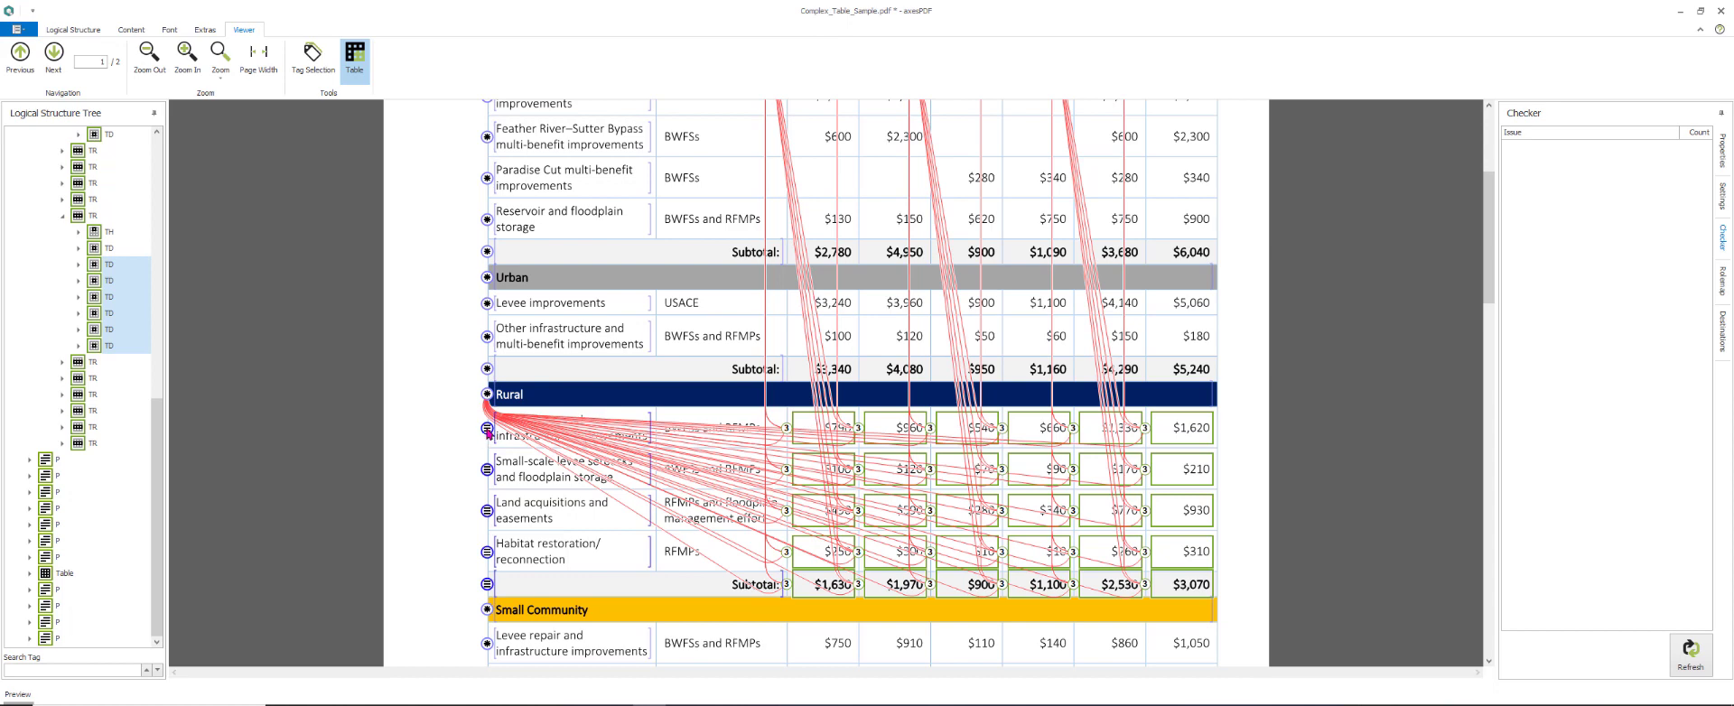
pyautogui.click(489, 431)
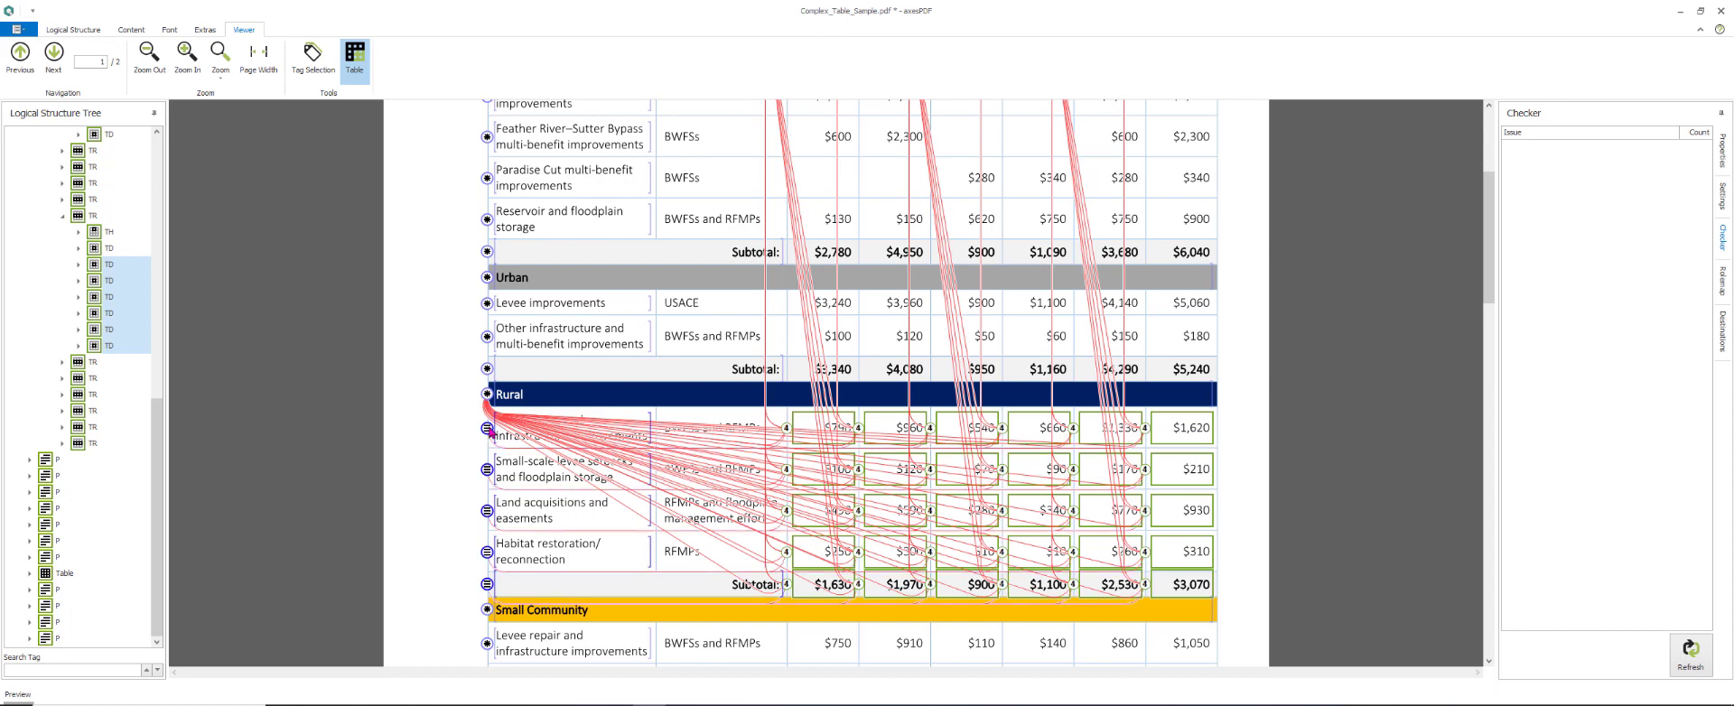
# - Associate the Urban data cells, including the subtotal row, with their individual row headers
pyautogui.moveTo(795, 291); pyautogui.dragTo(1214, 381)
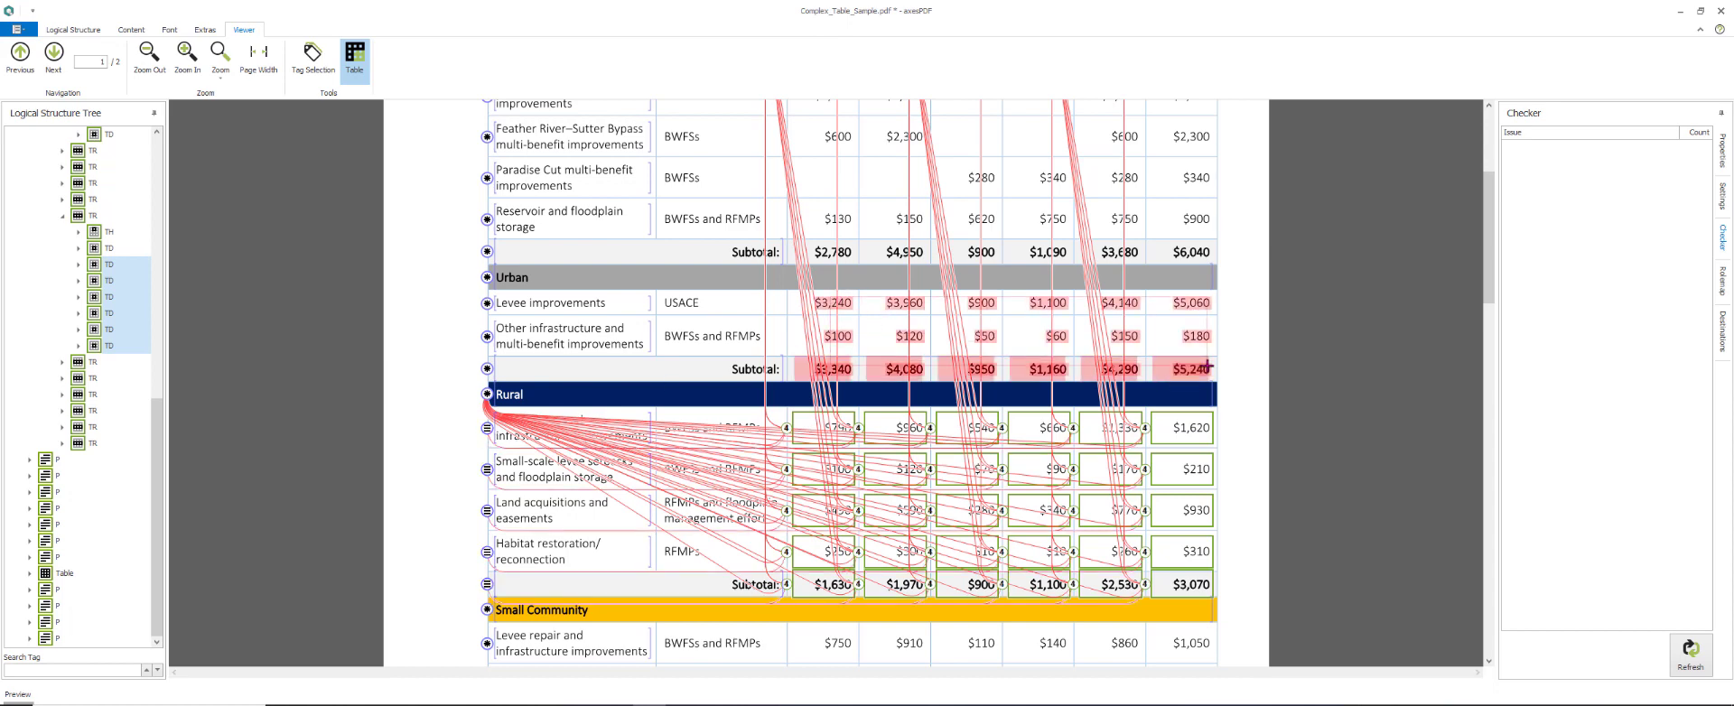
pyautogui.click(486, 392)
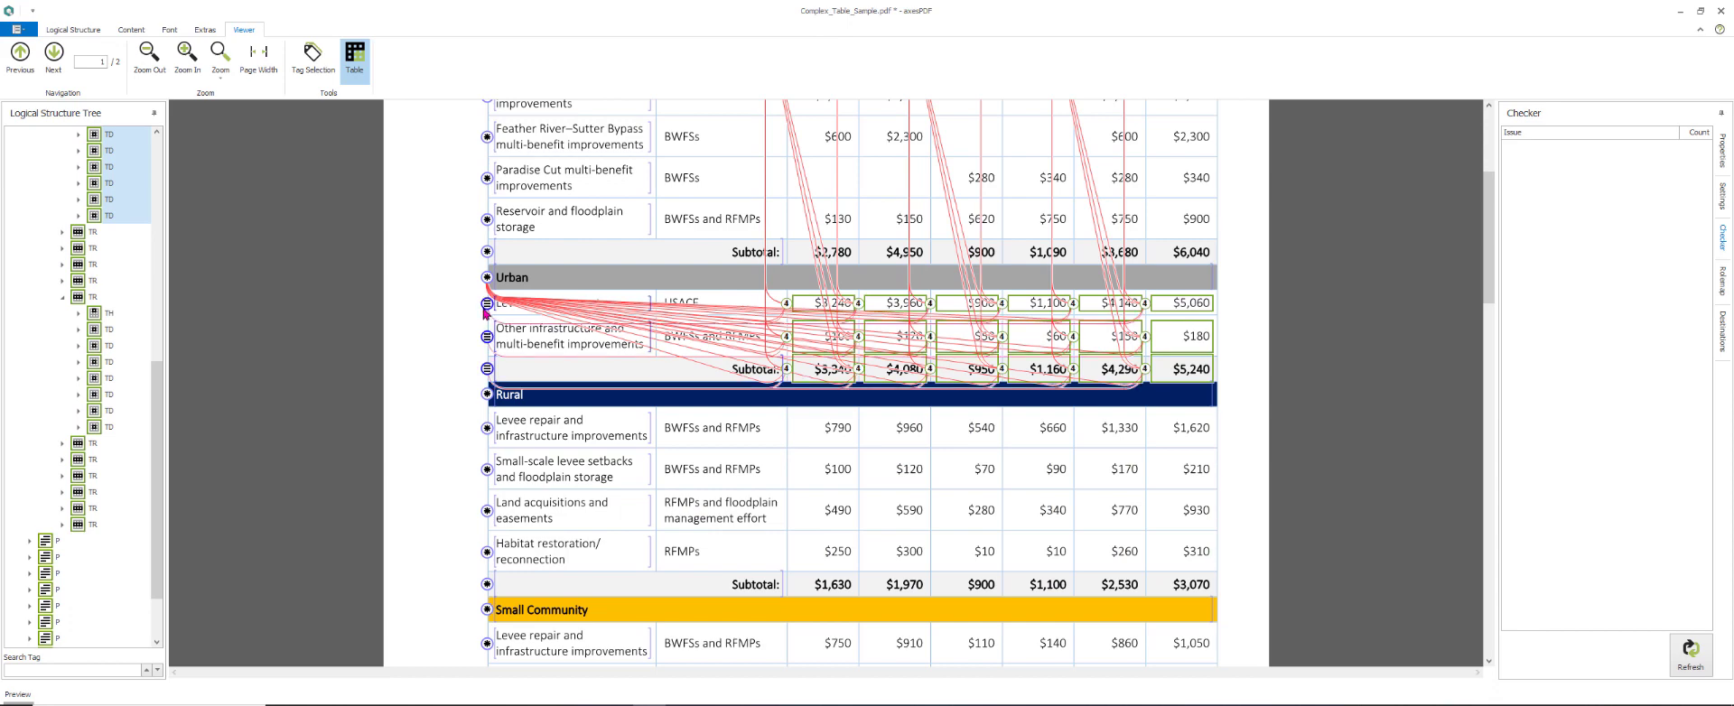
# - Associate the Systemwide data cells, including the subtotal row, with their individual row headers
pyautogui.scroll(3, 504, 352)
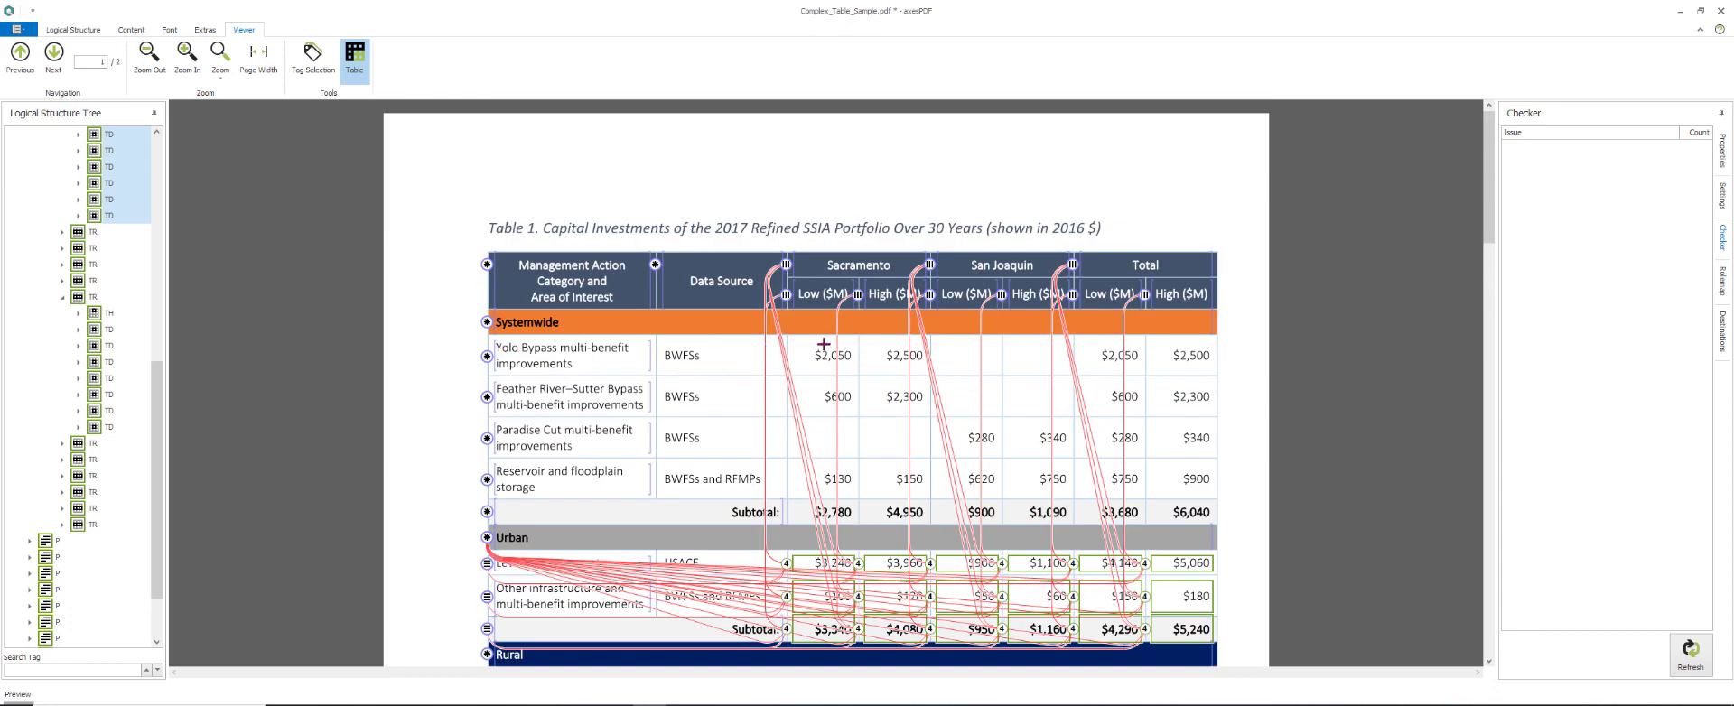
pyautogui.moveTo(1177, 481); pyautogui.dragTo(1193, 520)
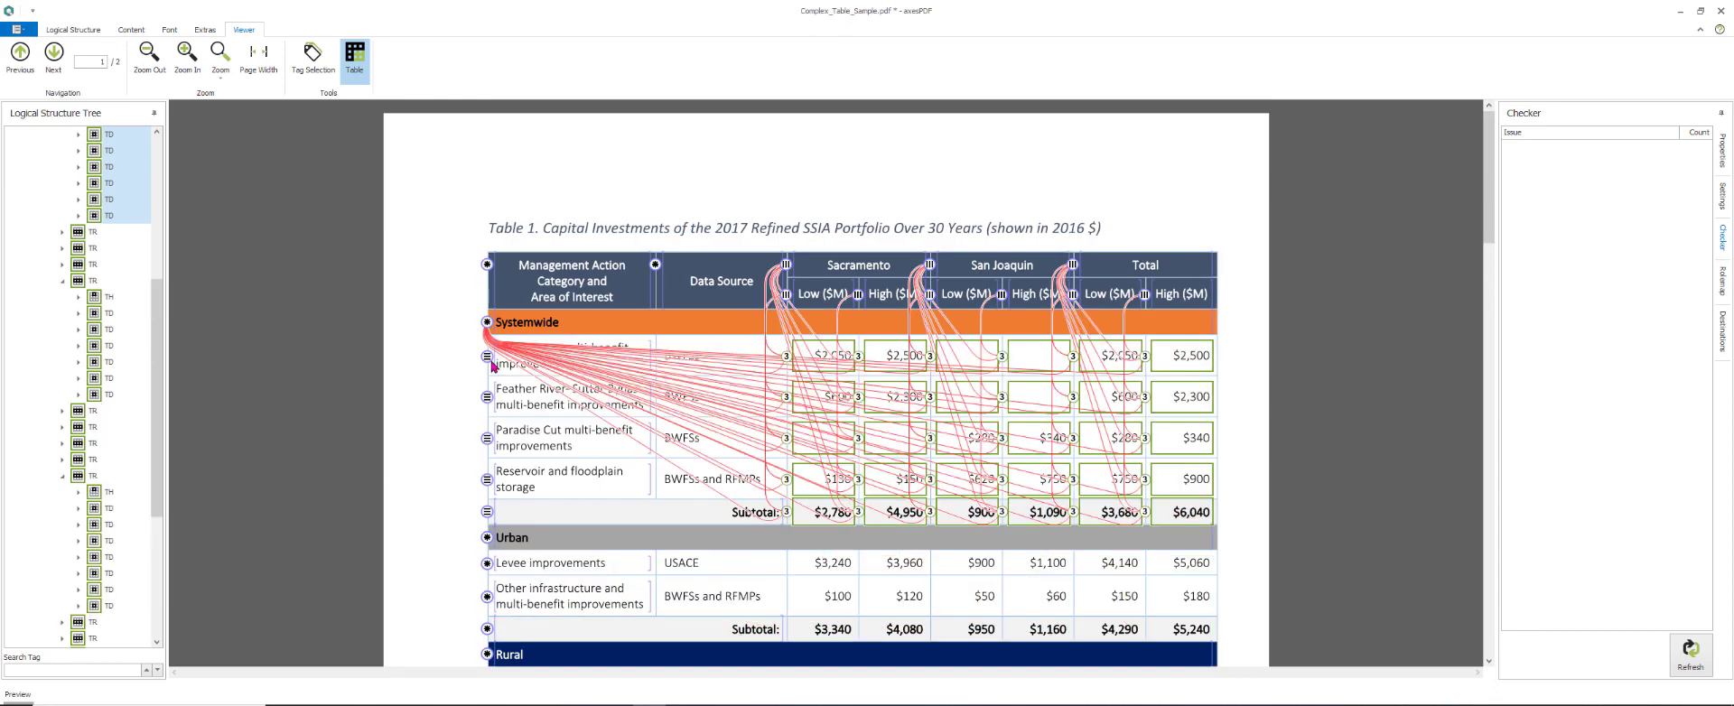
pyautogui.click(488, 356)
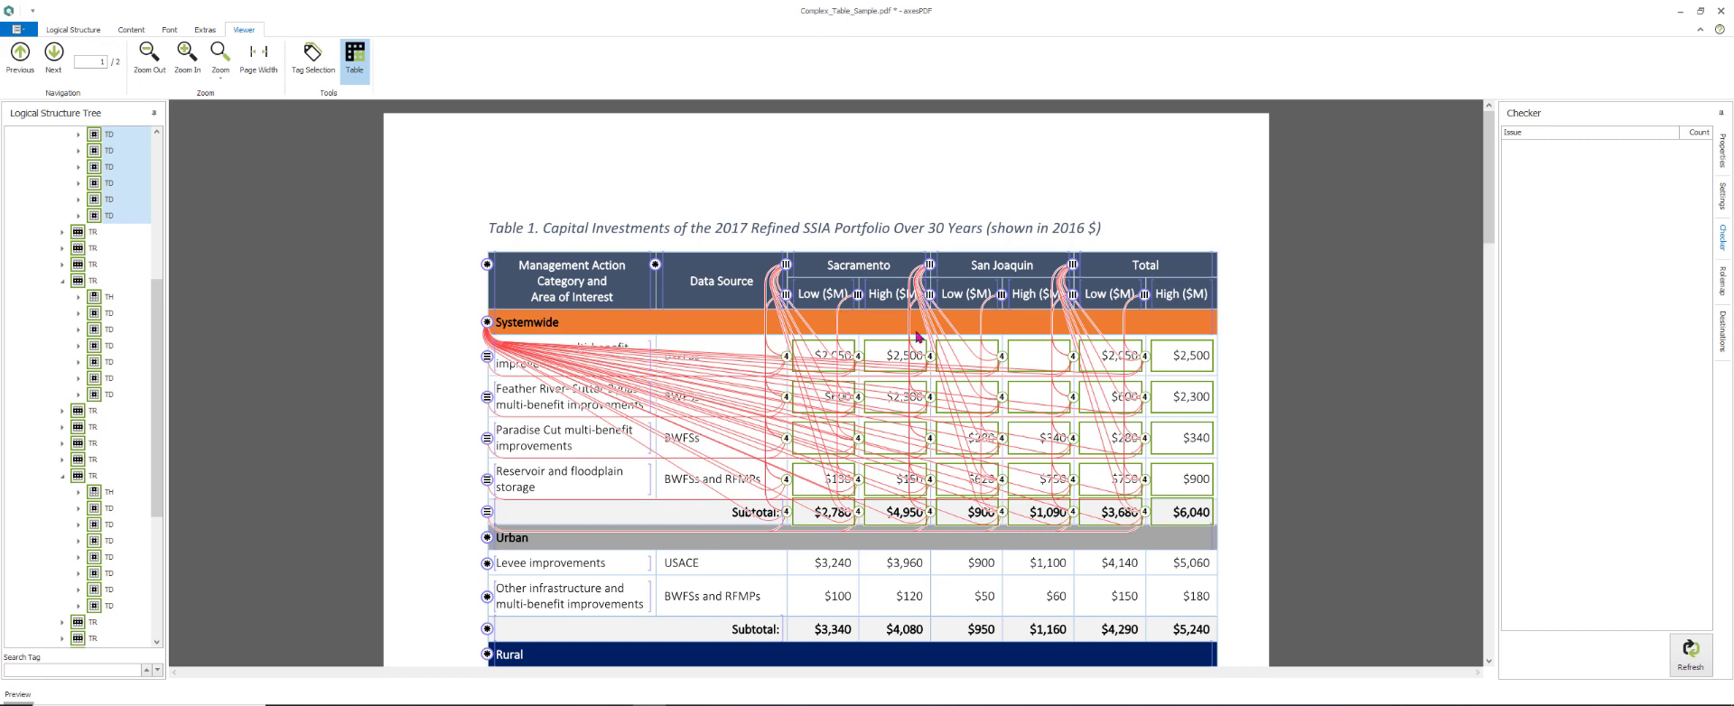
pyautogui.click(868, 388)
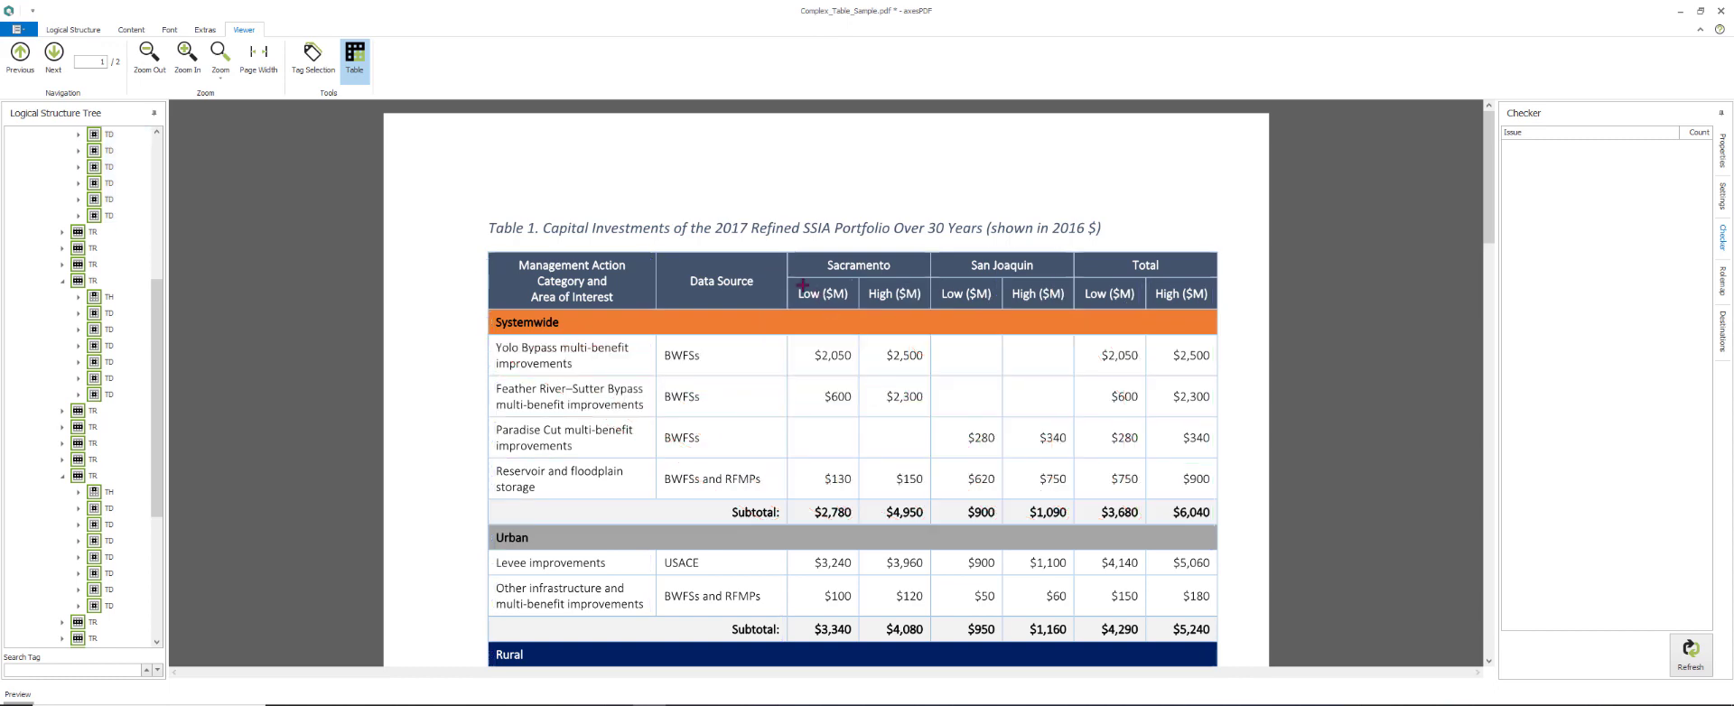
# - Review the header associations of the Low/High subheaders, the Systemwide section header, and the Systemwide, Urban and Rural data cells
pyautogui.moveTo(818, 293); pyautogui.dragTo(1176, 299)
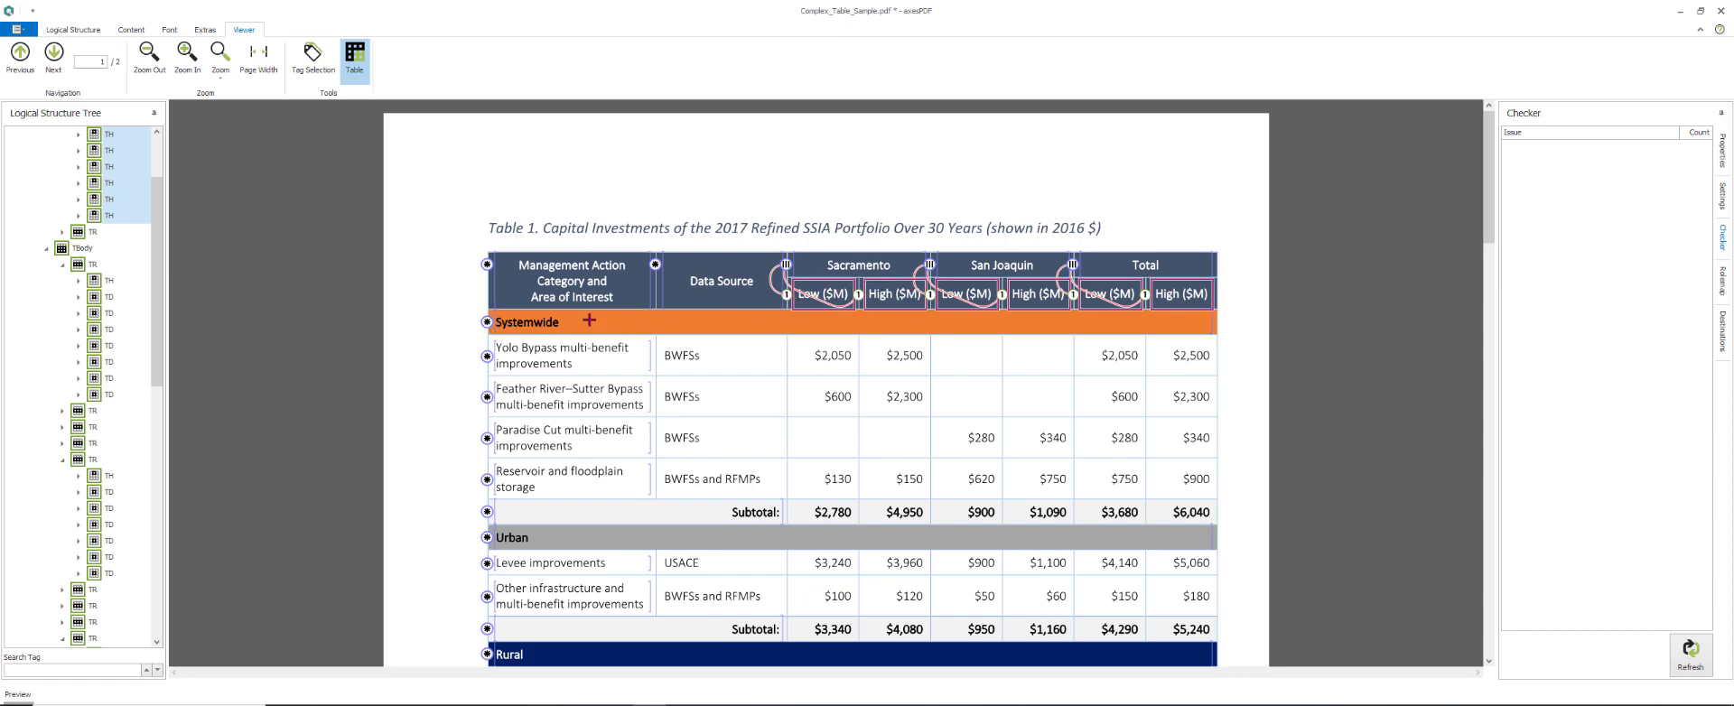
pyautogui.click(533, 327)
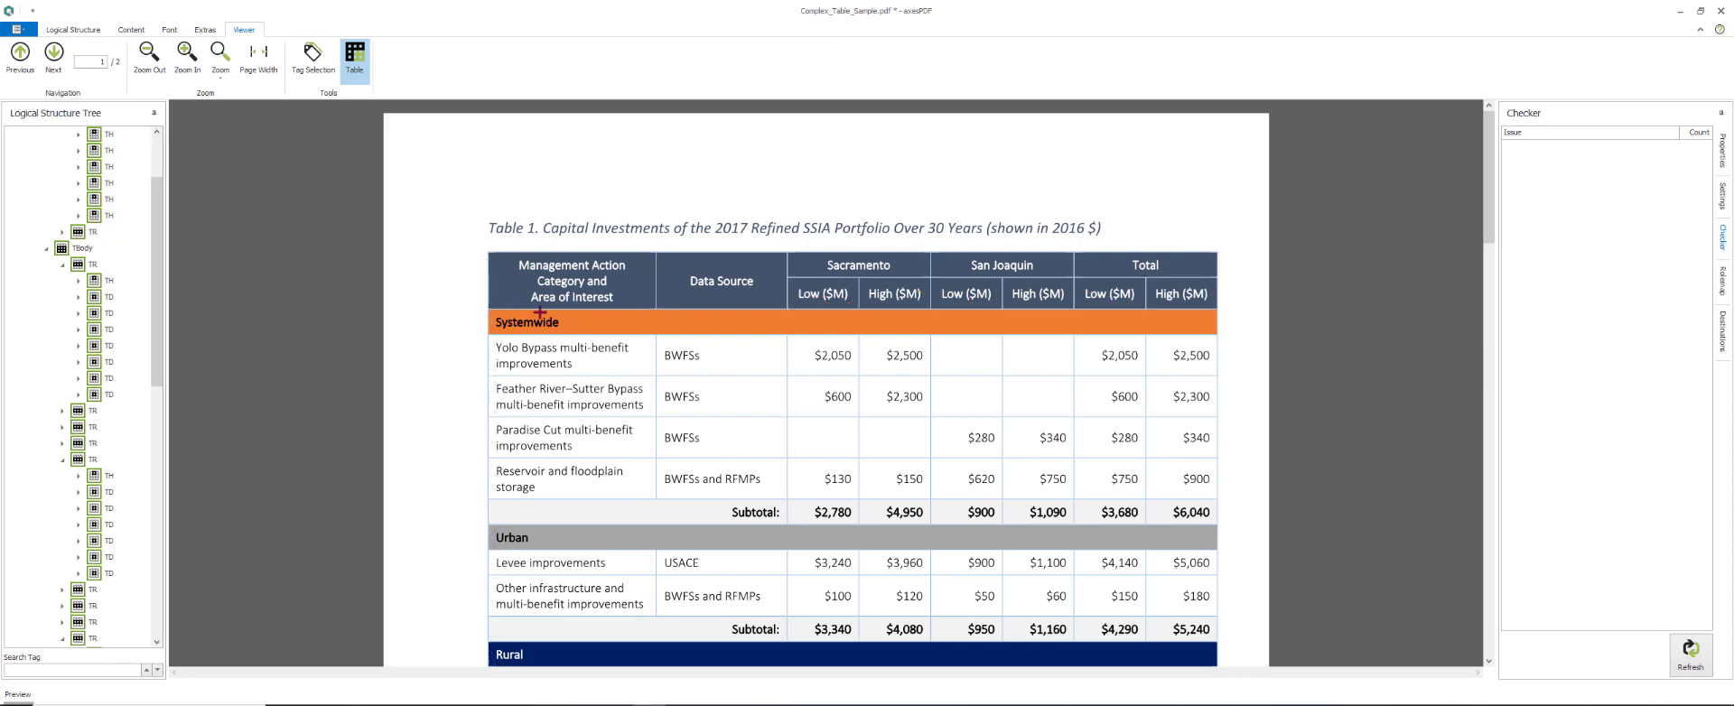
pyautogui.click(521, 274)
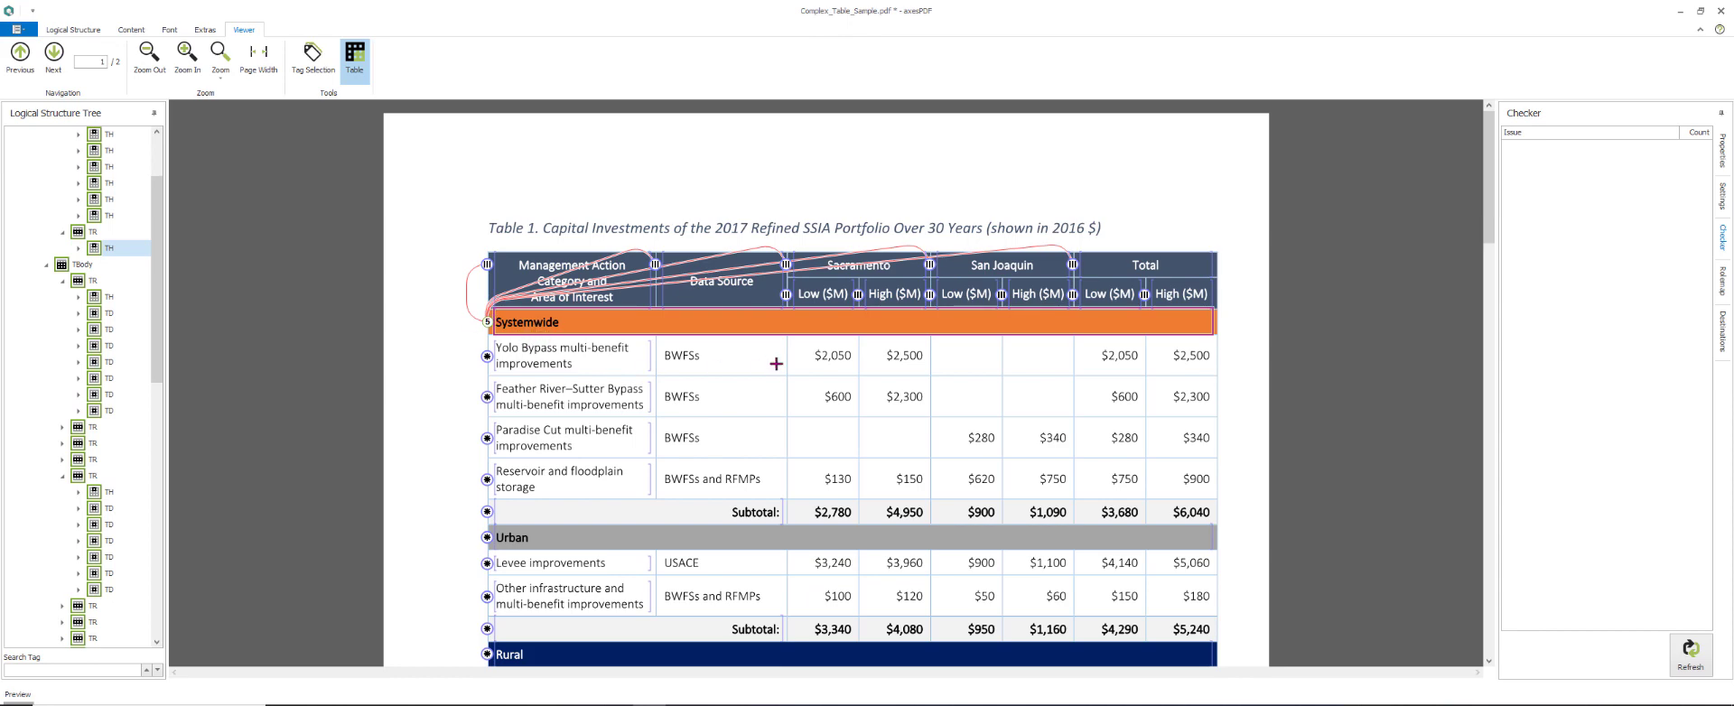
pyautogui.moveTo(816, 342); pyautogui.dragTo(1230, 525)
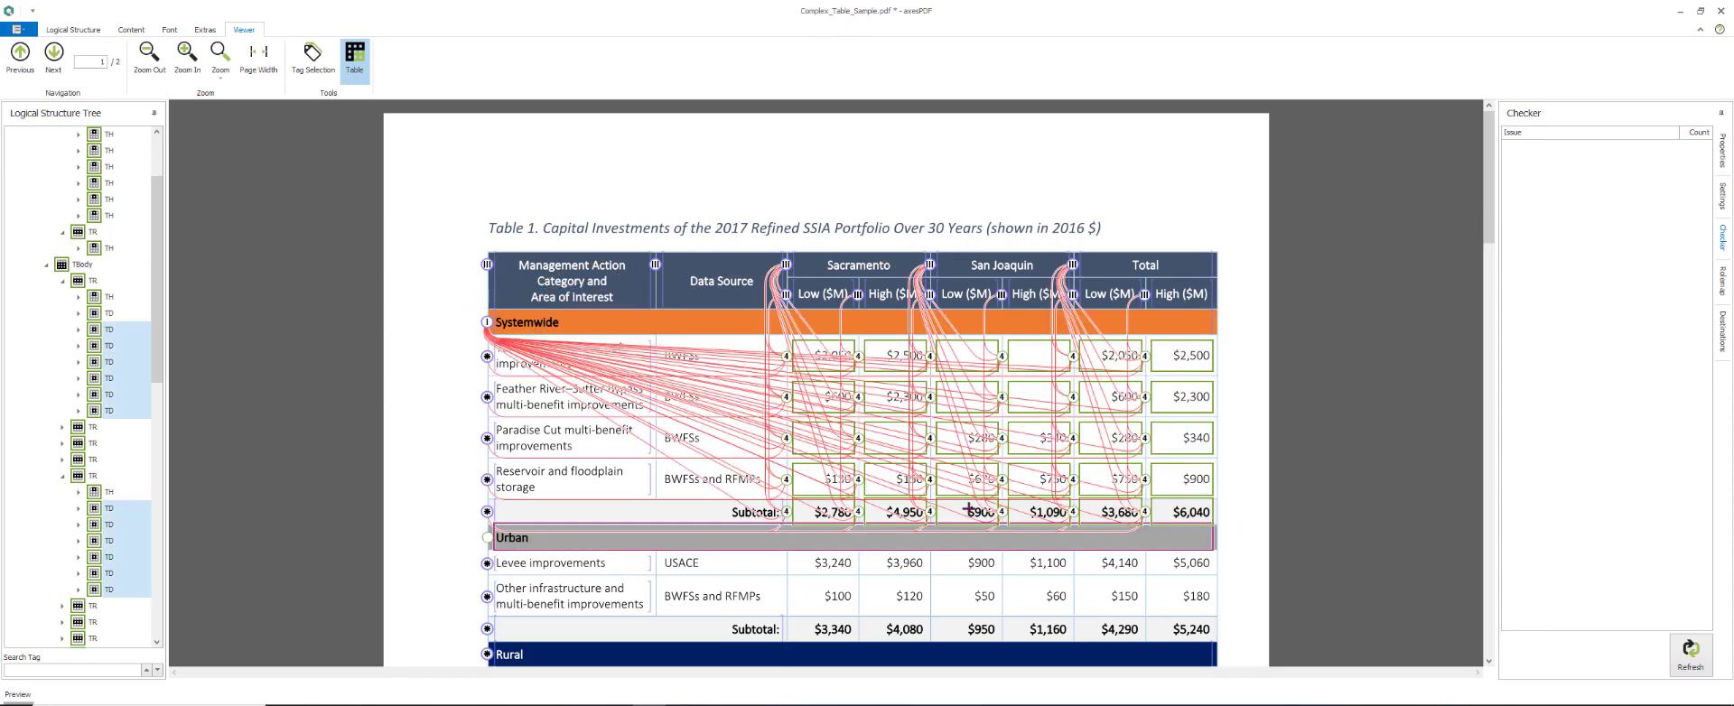
pyautogui.scroll(-3, 810, 394)
pyautogui.moveTo(804, 323); pyautogui.dragTo(1136, 374)
pyautogui.scroll(-4, 807, 257)
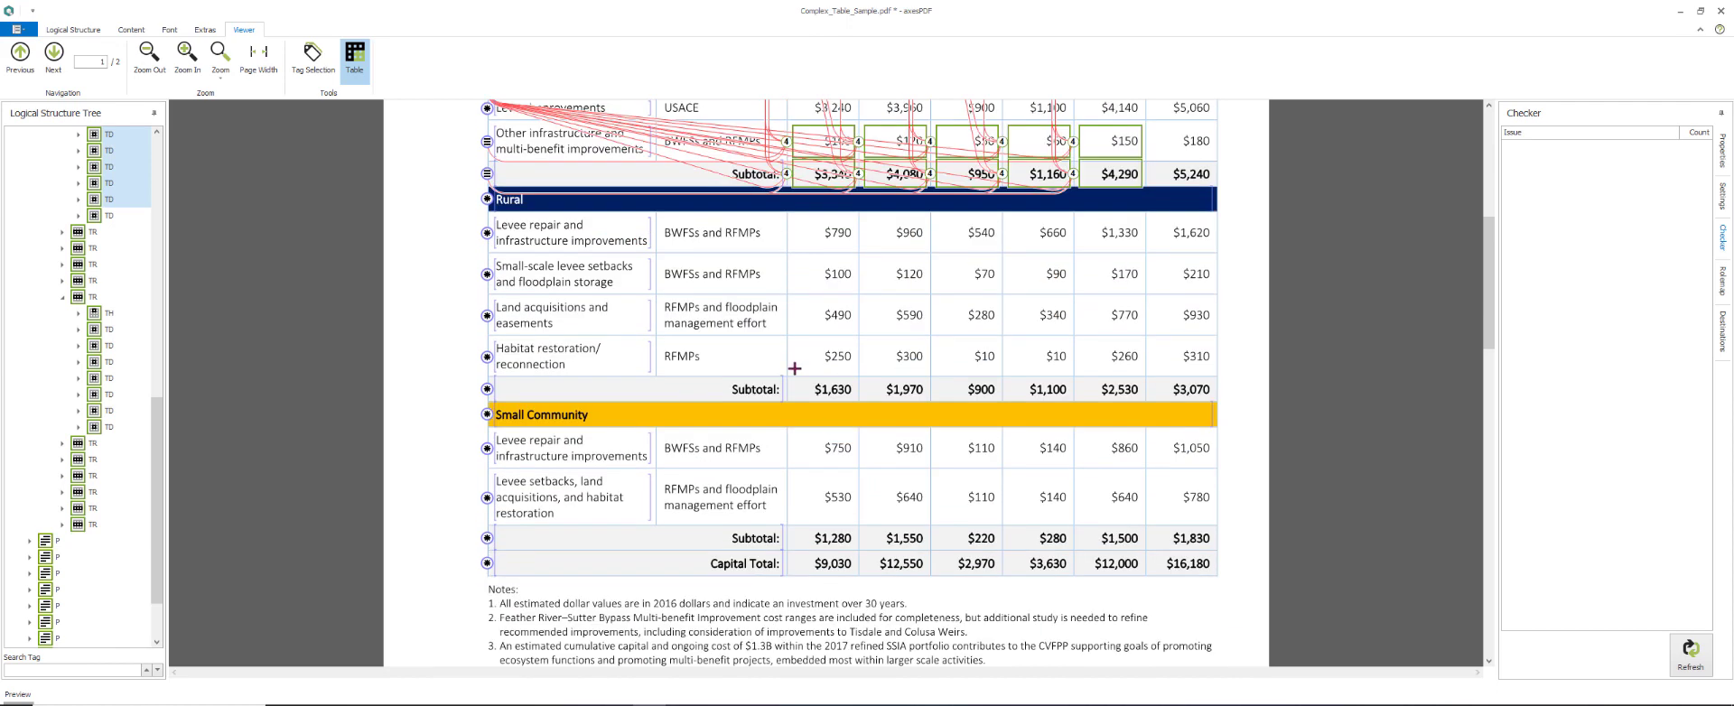
pyautogui.moveTo(821, 167); pyautogui.dragTo(1186, 325)
pyautogui.click(815, 375)
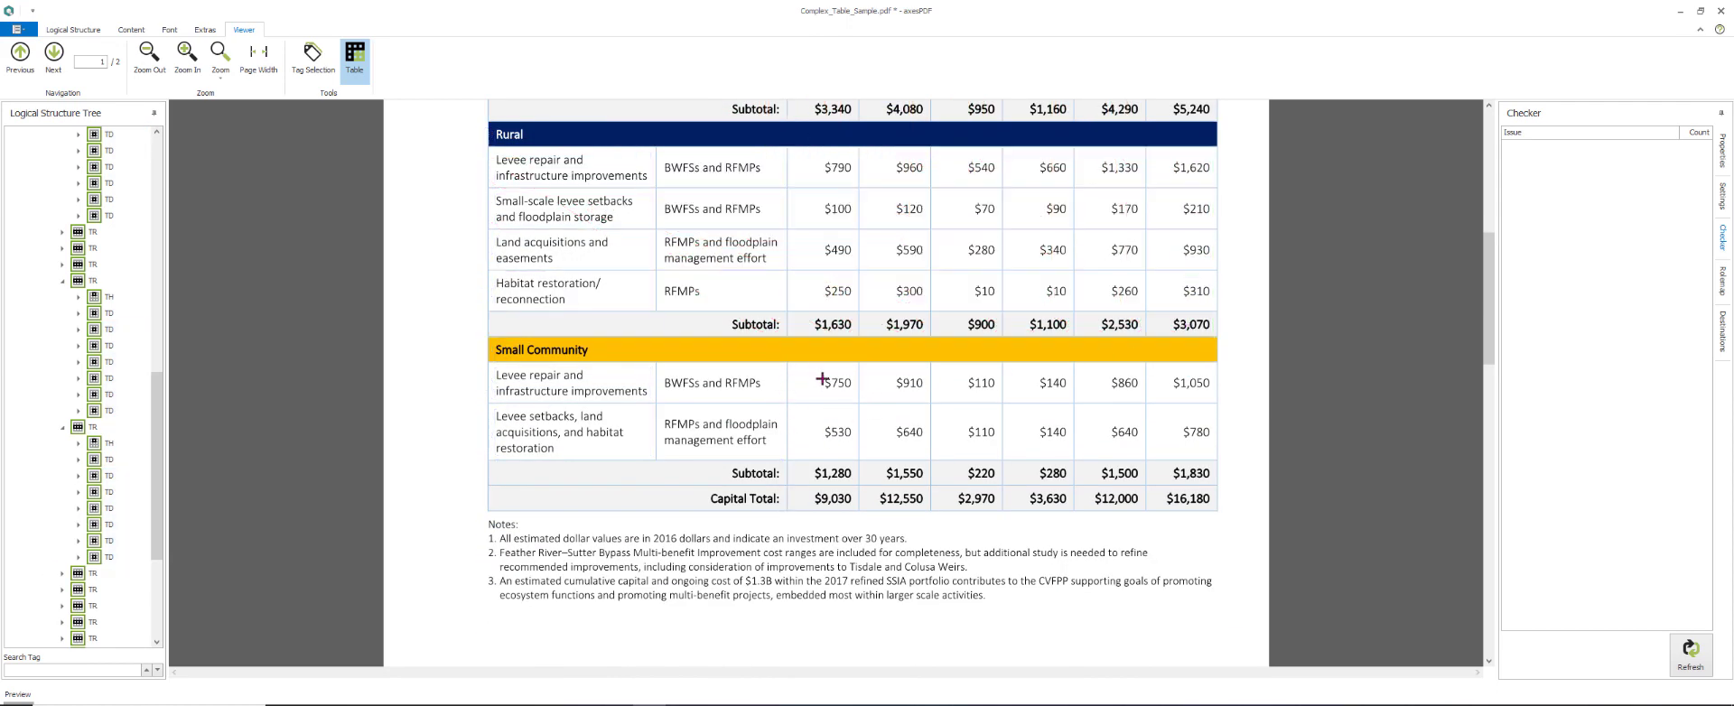
# - Associate the Small Community and Capital Total data cells with the region headers, Low/High subheaders, Small Community section header and their row headers
pyautogui.moveTo(820, 375); pyautogui.dragTo(1194, 501)
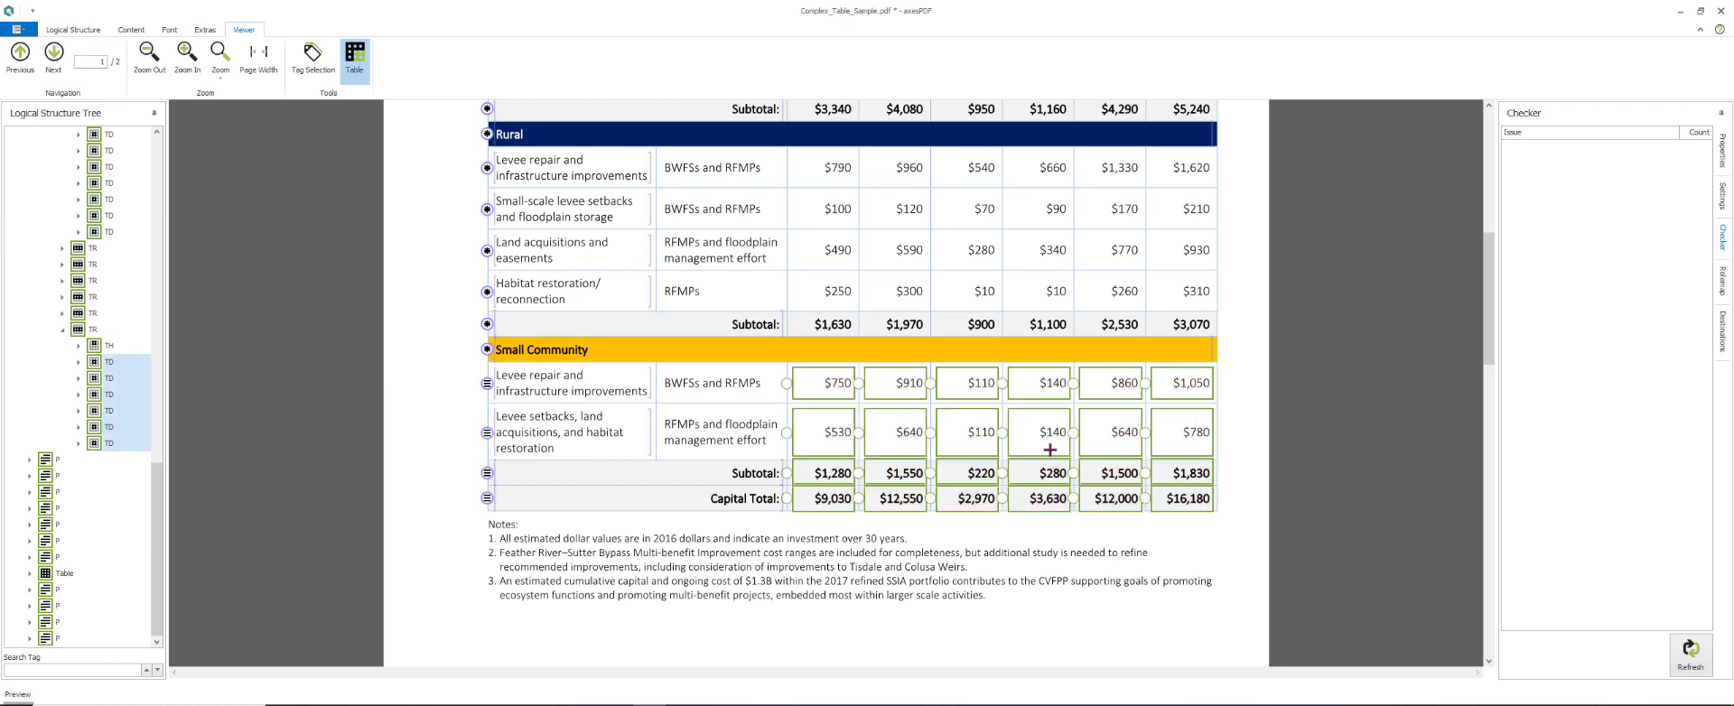
pyautogui.scroll(7, 1049, 443)
pyautogui.scroll(2, 1050, 438)
pyautogui.click(785, 265)
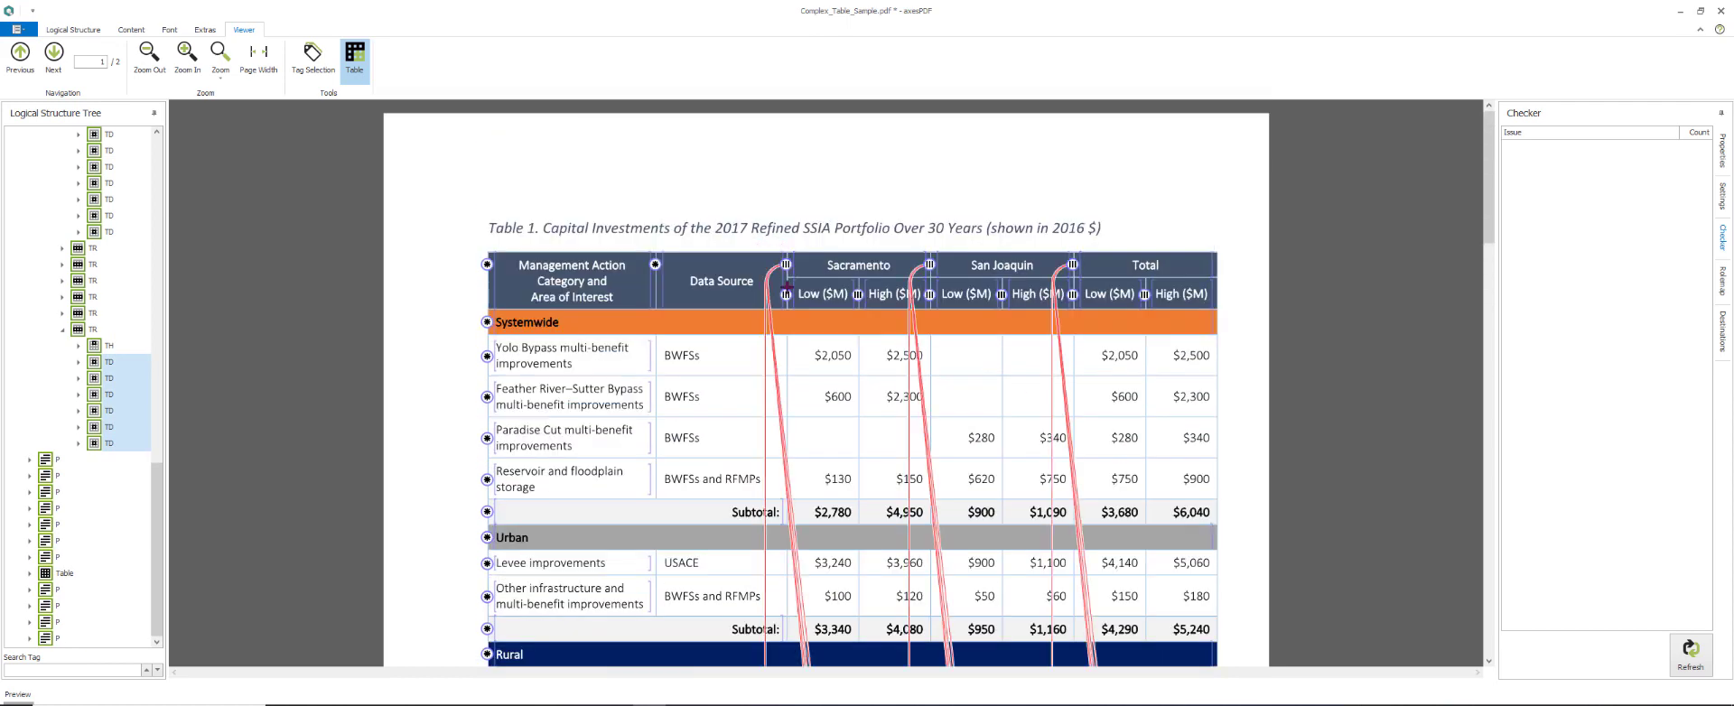
pyautogui.scroll(-10, 787, 299)
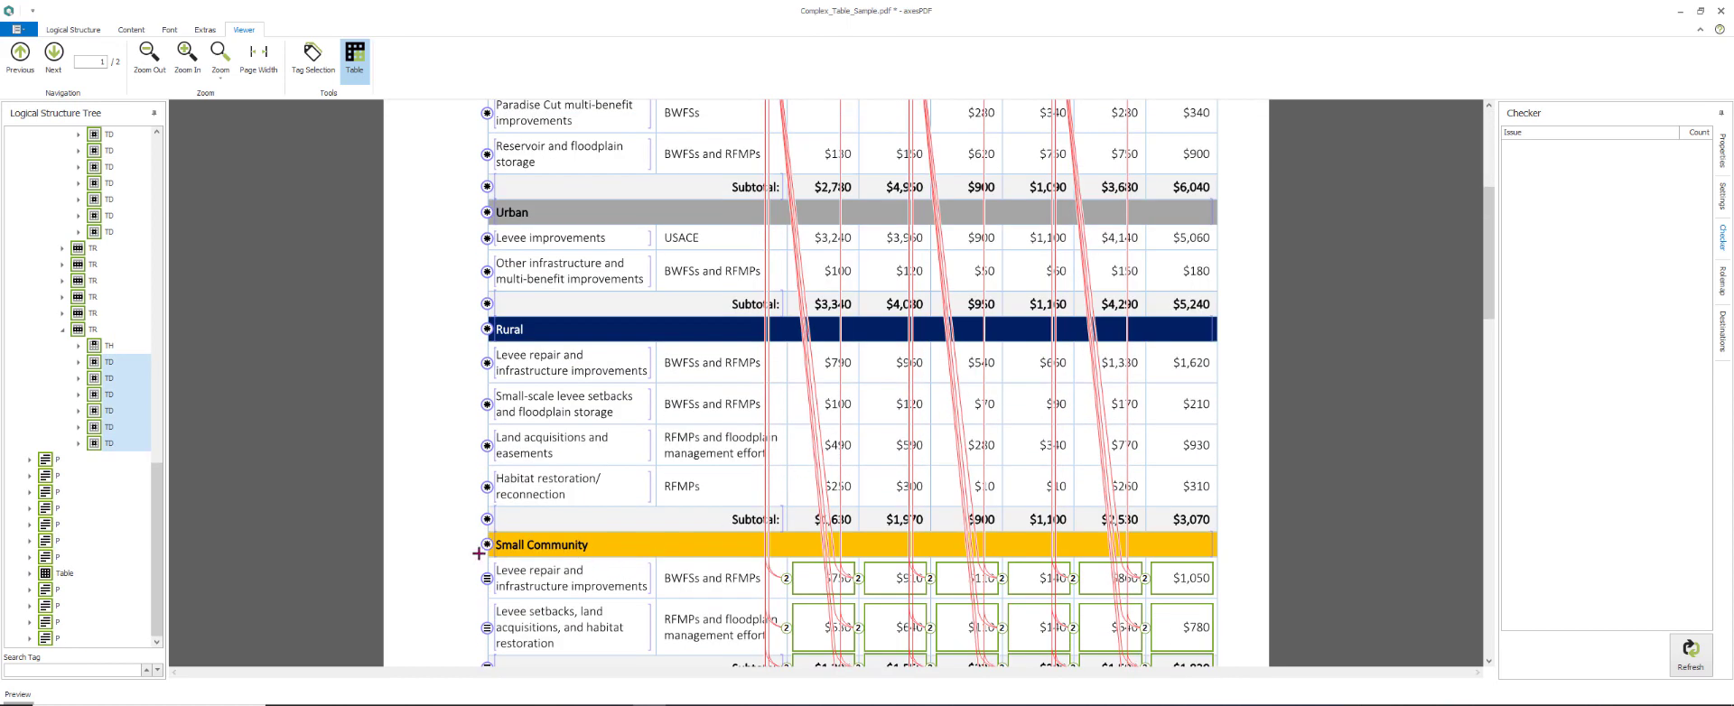
pyautogui.scroll(-10, 492, 551)
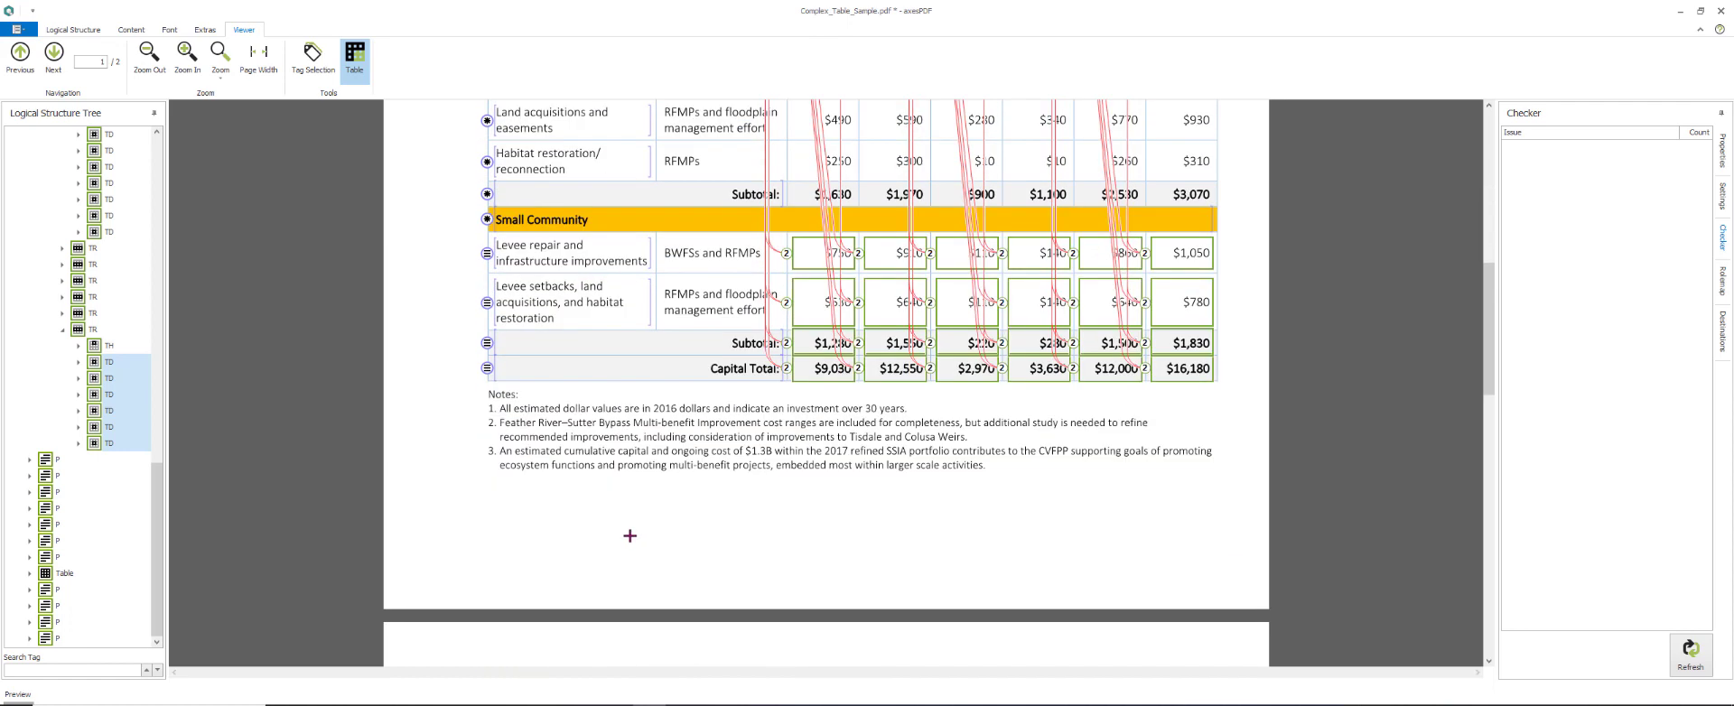
pyautogui.click(488, 222)
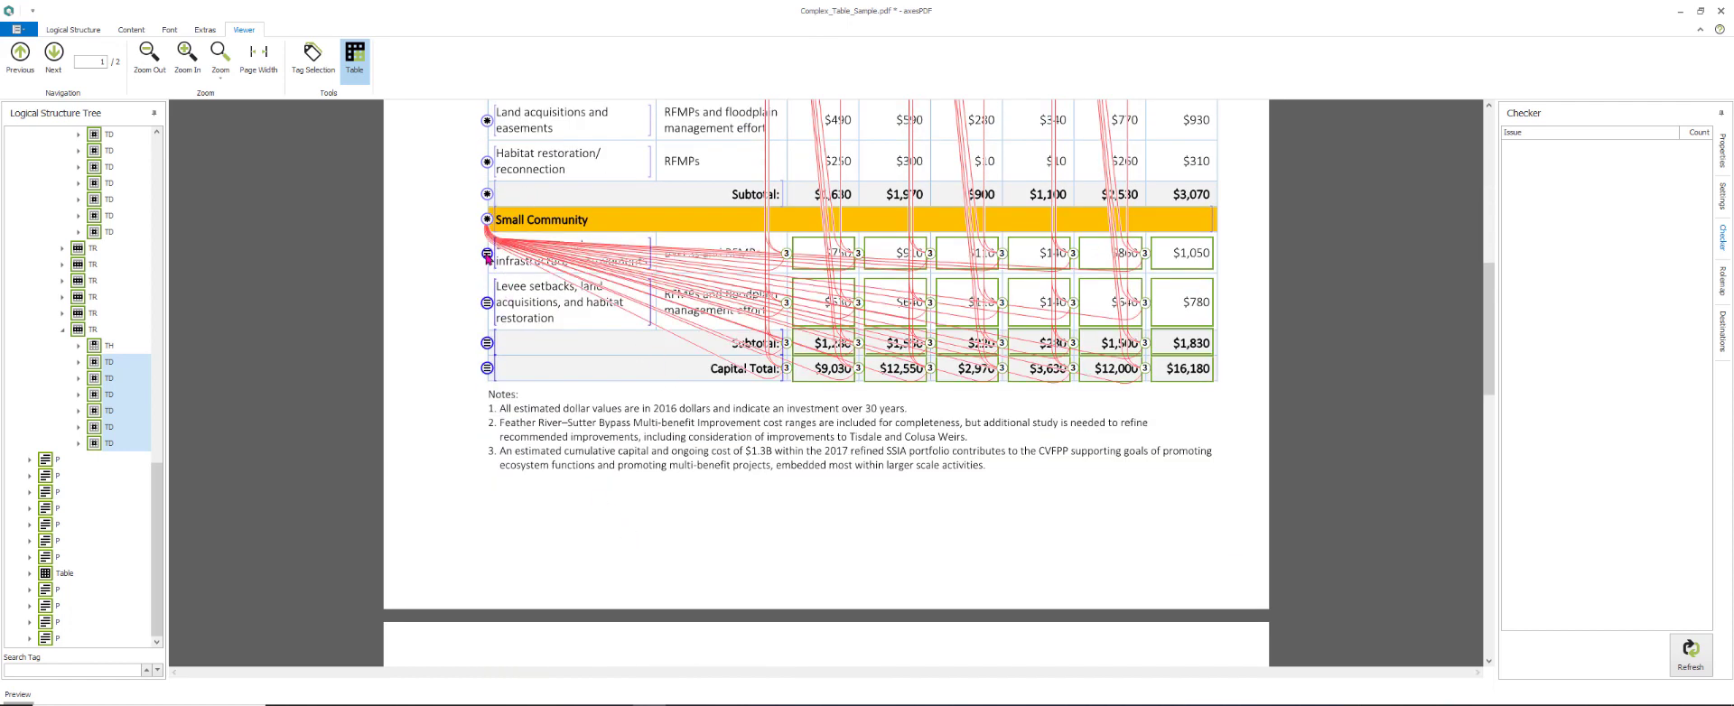
pyautogui.click(546, 329)
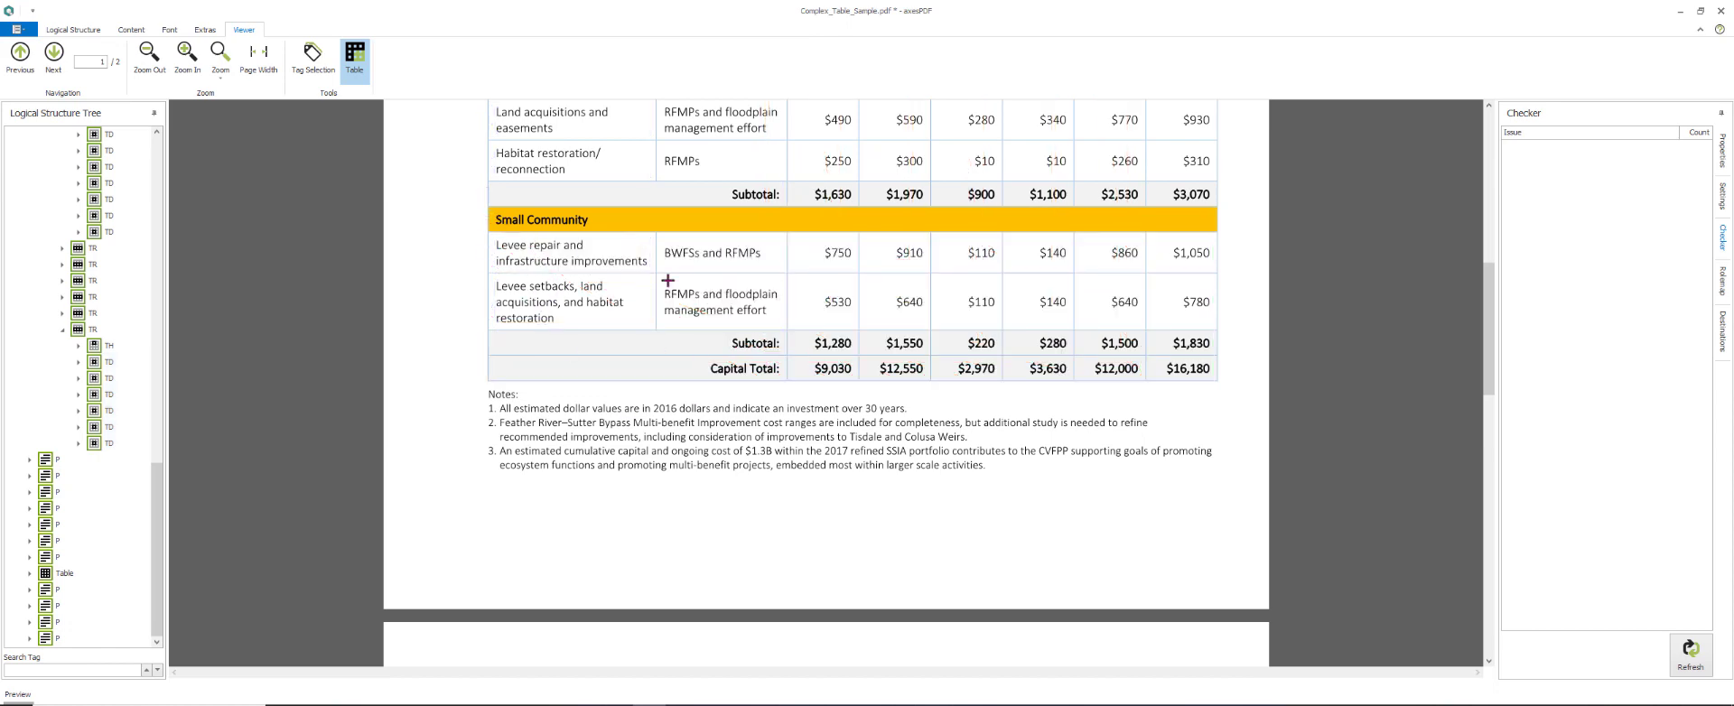
# - Review the header associations of the Small Community subtotal and Capital Total data cells
pyautogui.click(870, 378)
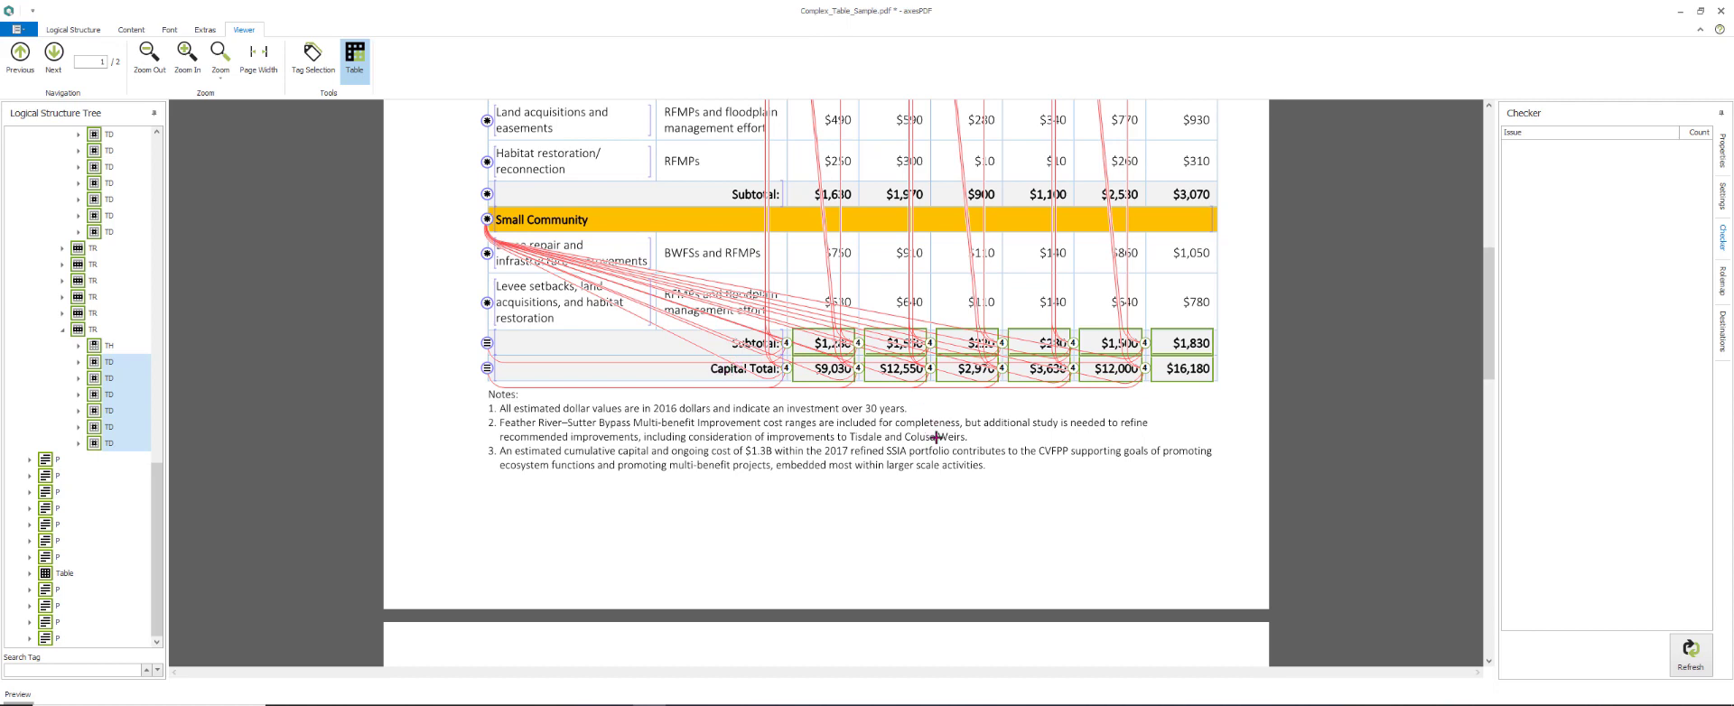
pyautogui.scroll(5, 936, 437)
pyautogui.press('Escape')
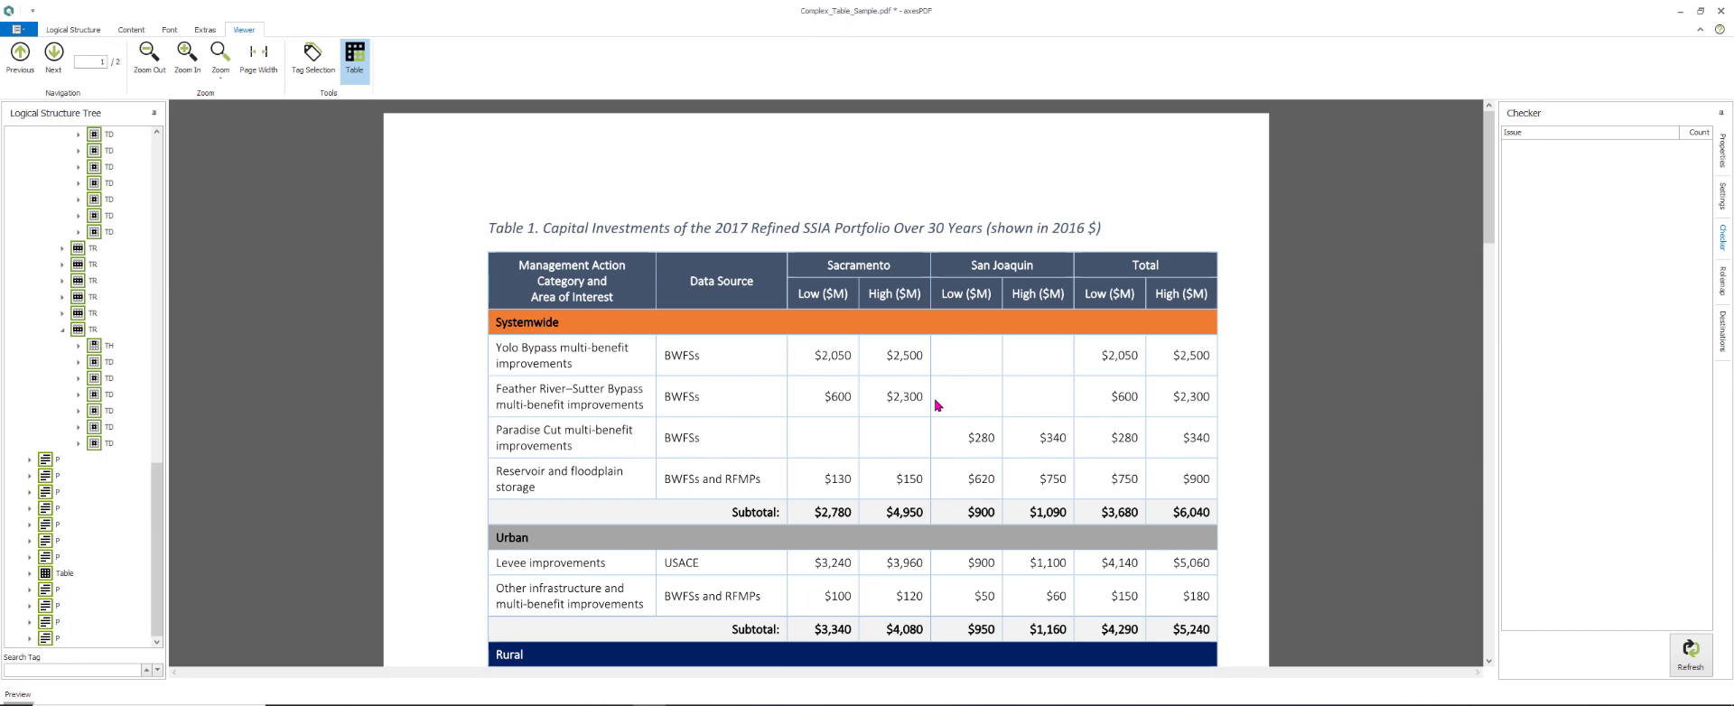
# - Run the PDF/UA accessibility check on the document
pyautogui.scroll(-3, 901, 380)
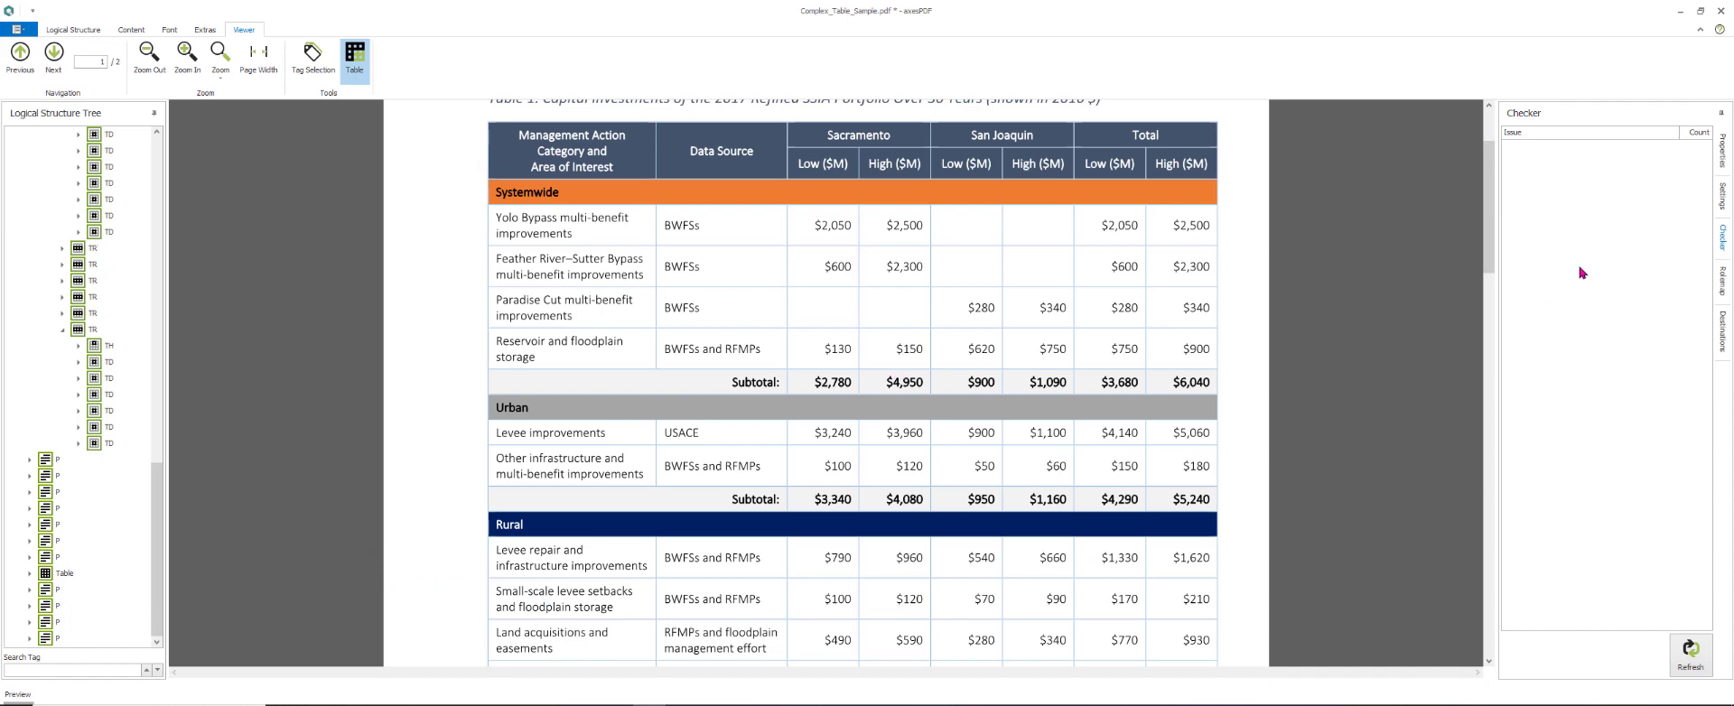
pyautogui.click(1723, 249)
pyautogui.click(1687, 666)
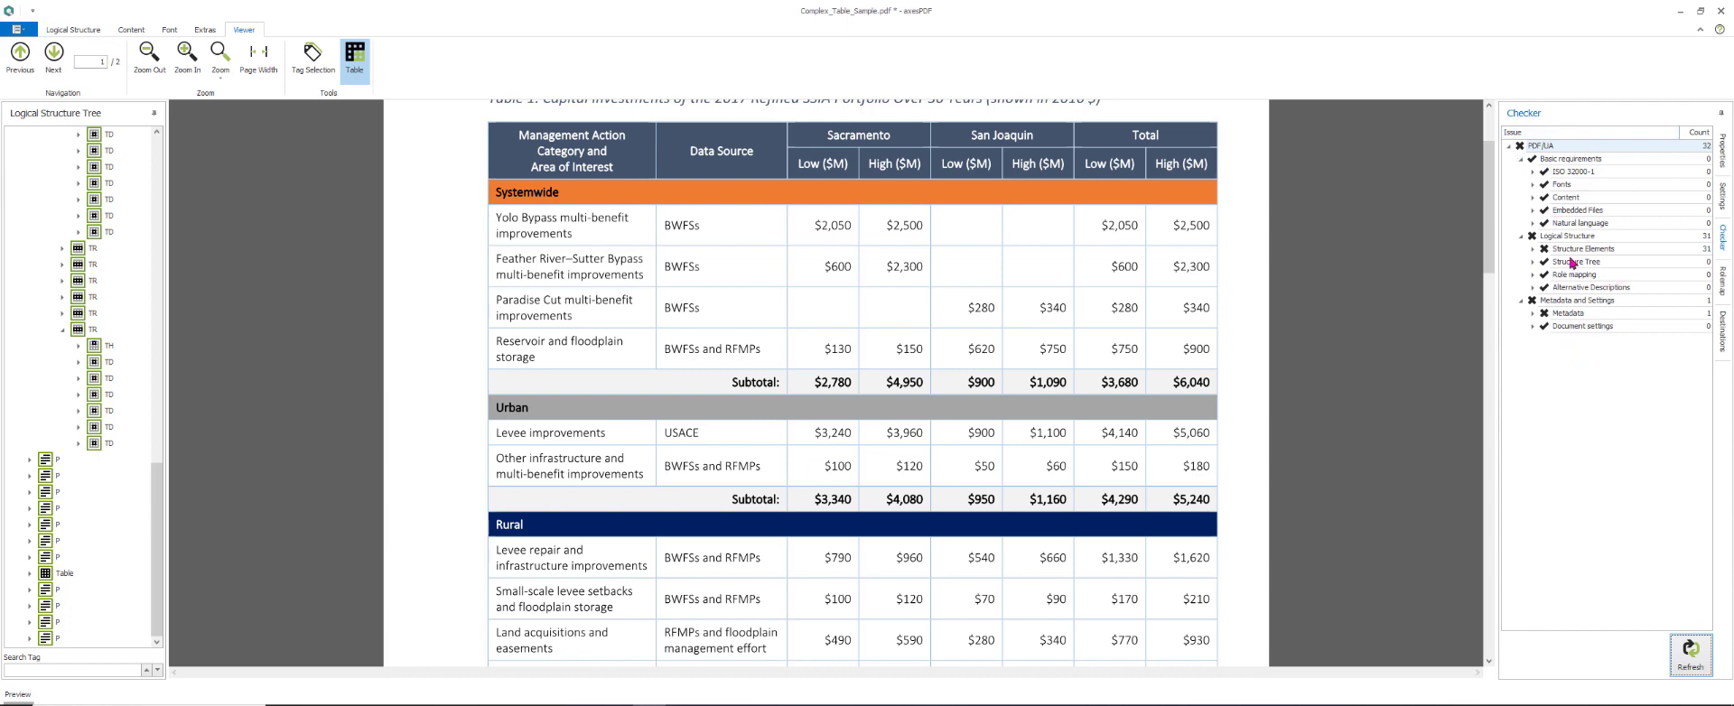
# - Inspect the header associations of all Systemwide data cells, including the subtotal row
pyautogui.scroll(2, 968, 453)
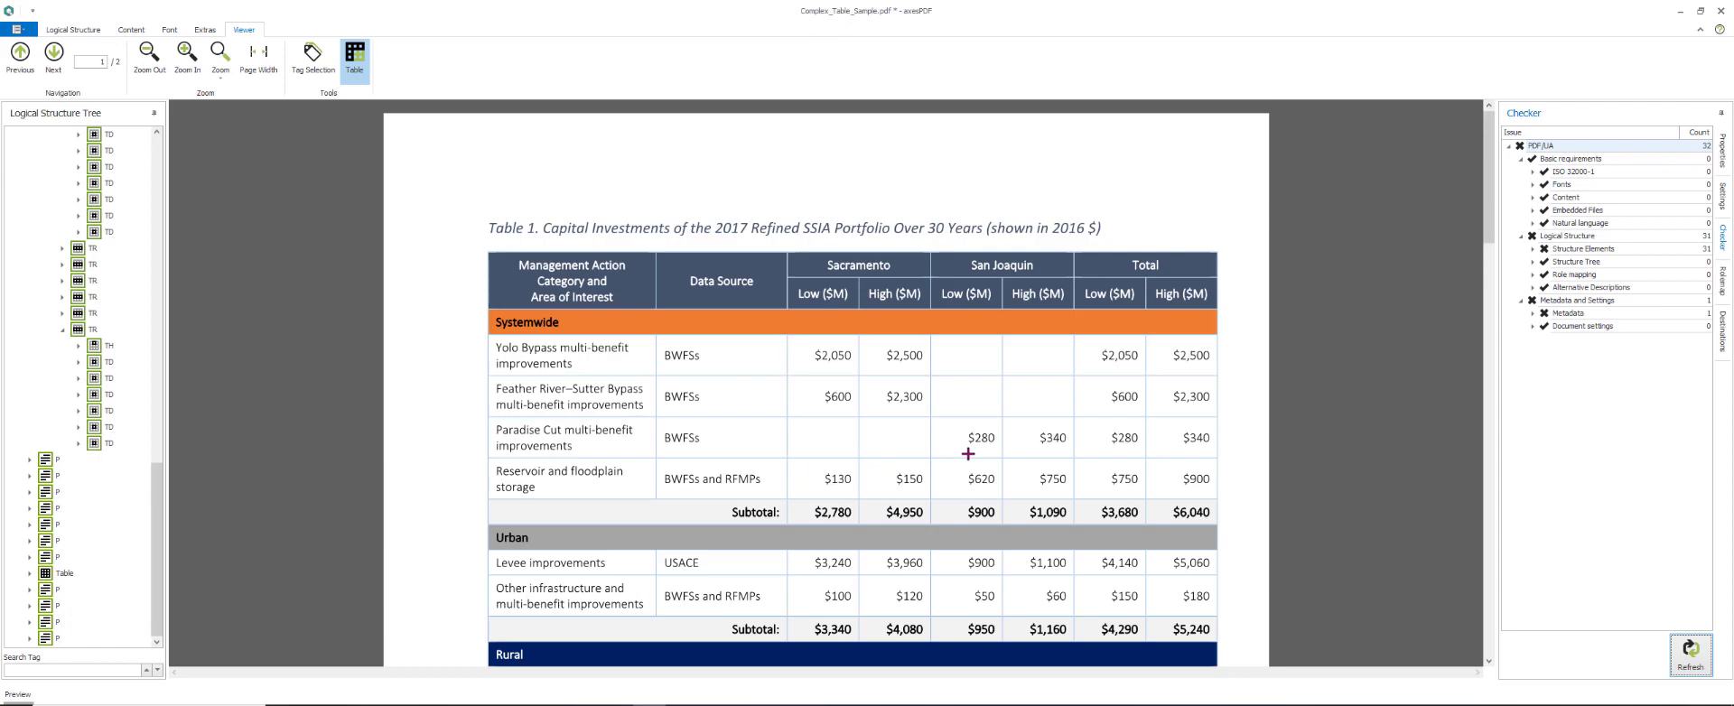
pyautogui.scroll(-2, 723, 406)
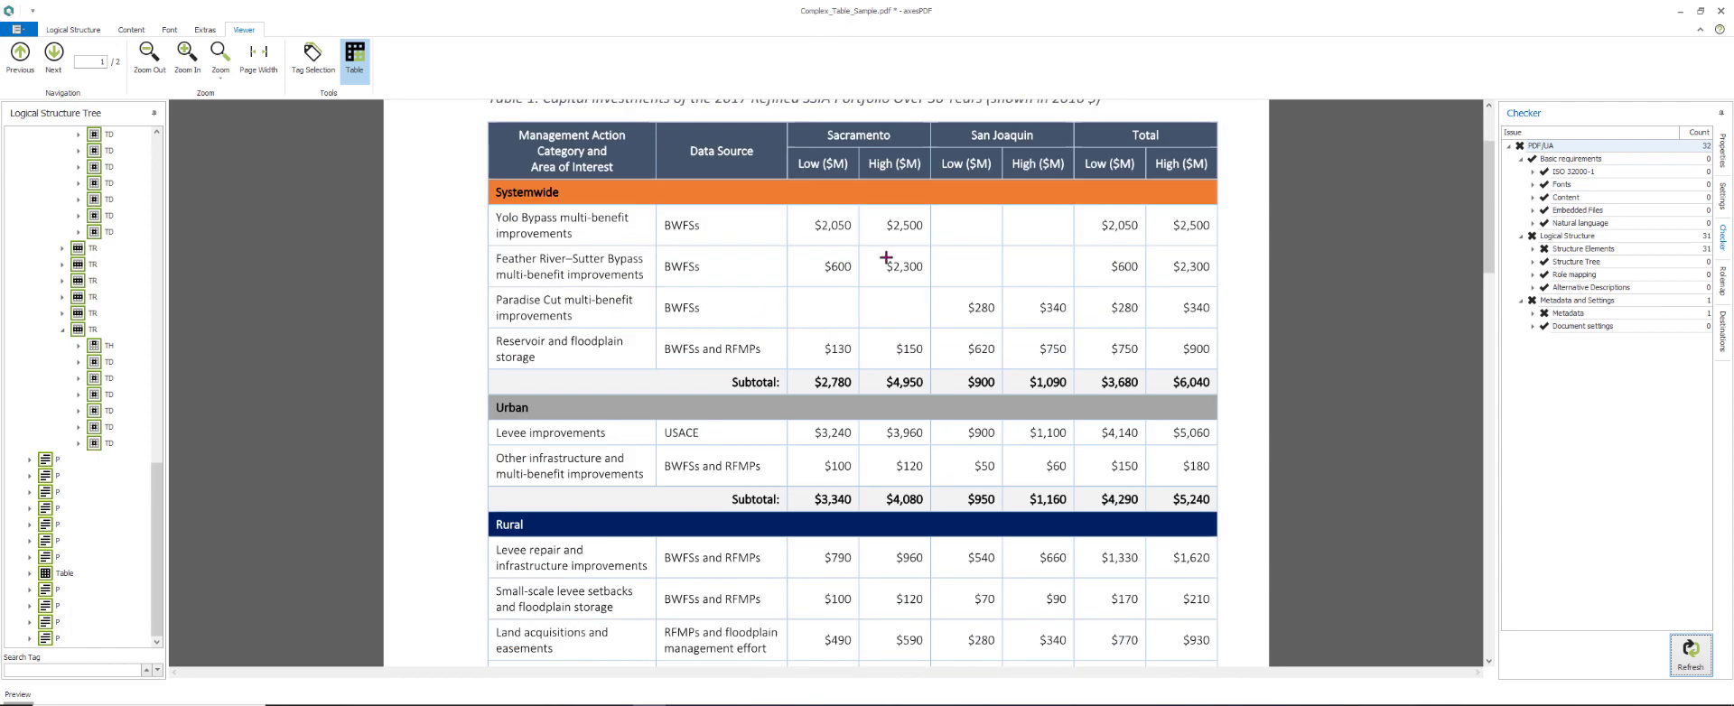
pyautogui.moveTo(826, 223); pyautogui.dragTo(1192, 382)
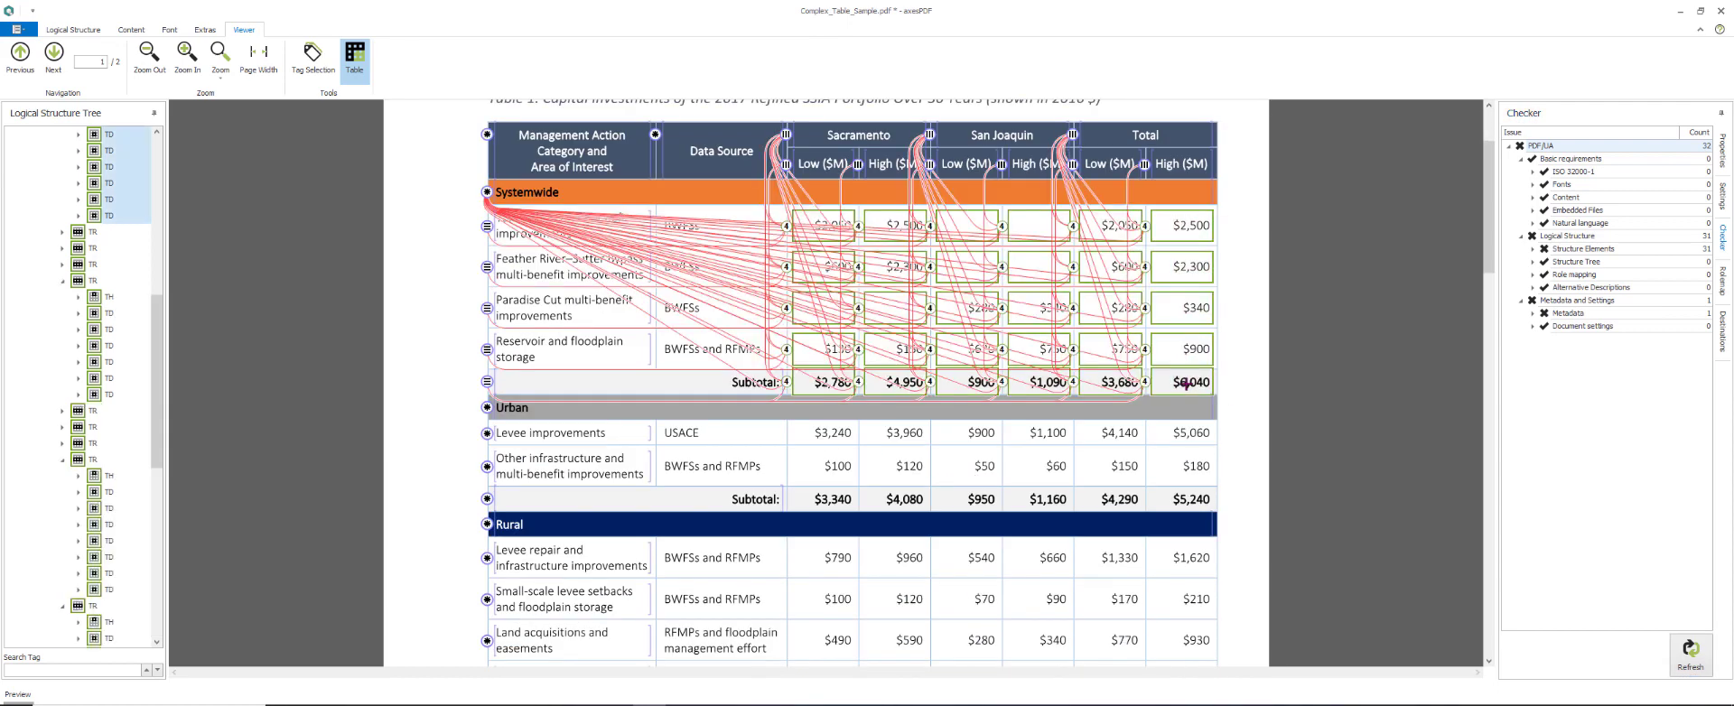